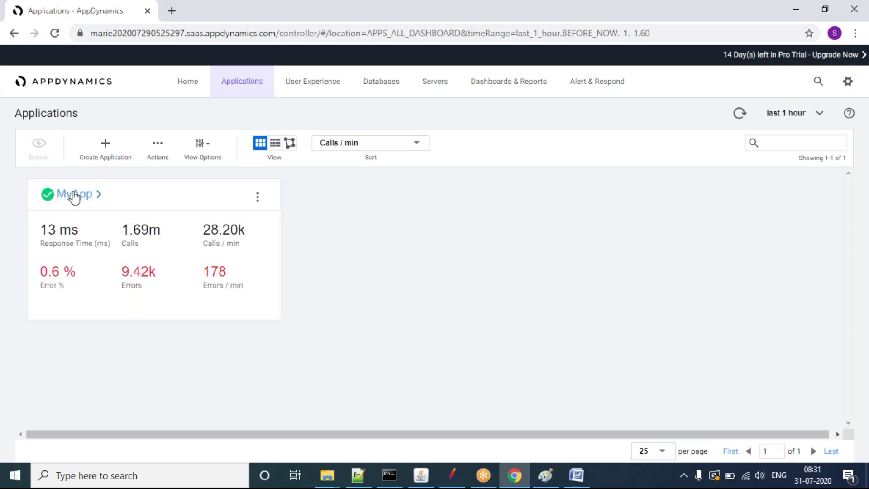
Open the War Rooms page from the troubleshooting section of the MyApp application.
click(74, 196)
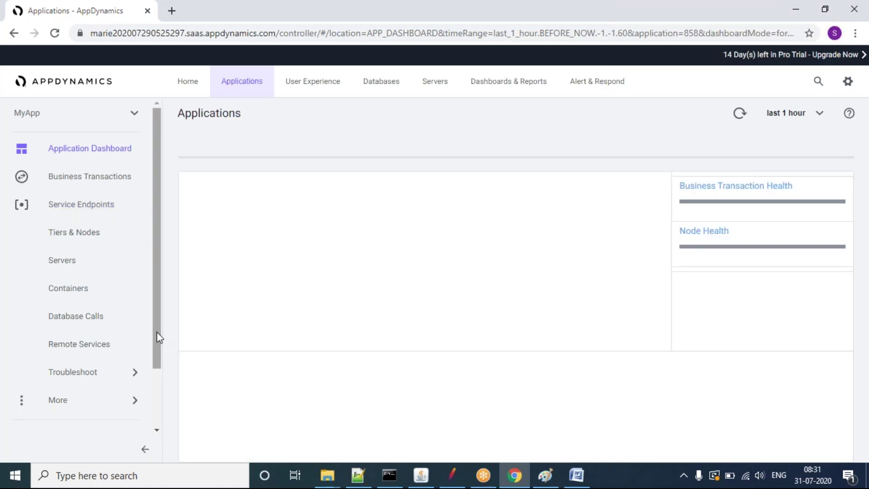
drag(158, 337, 154, 407)
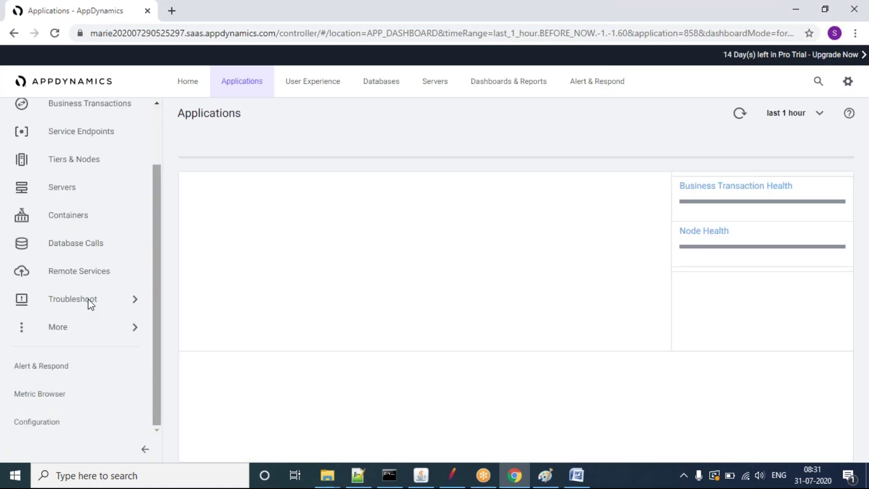
click(102, 303)
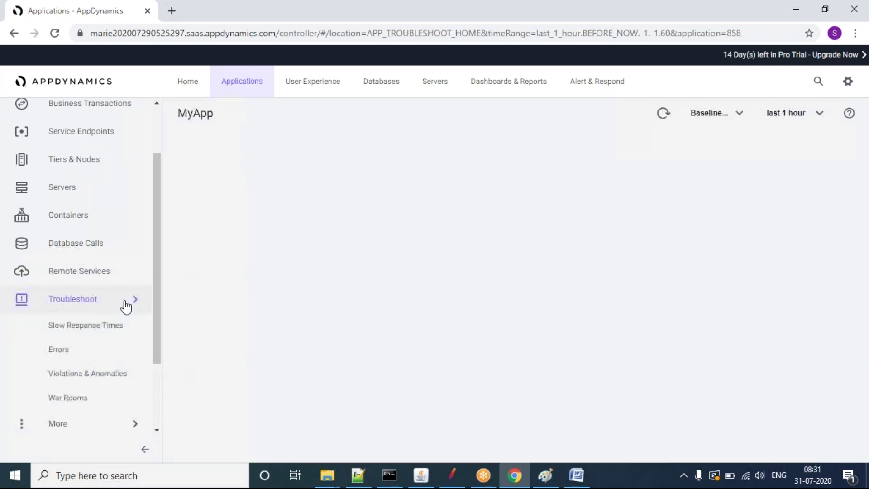
click(126, 307)
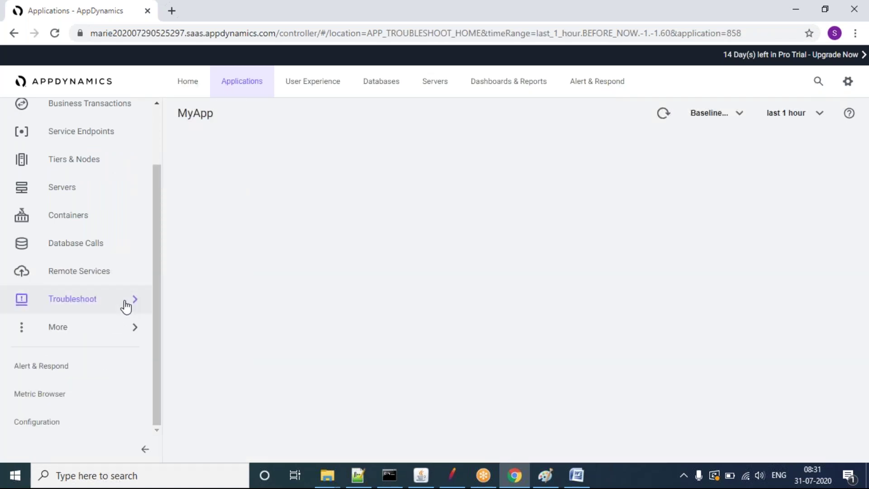
click(126, 307)
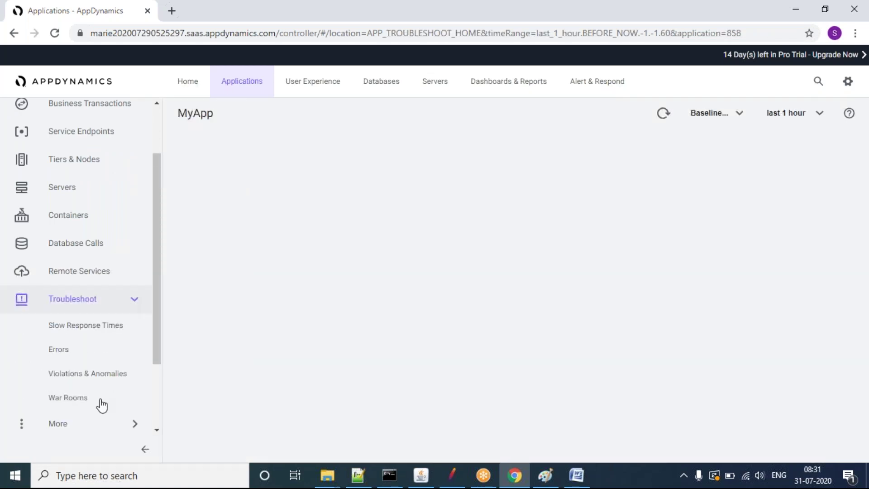
click(78, 398)
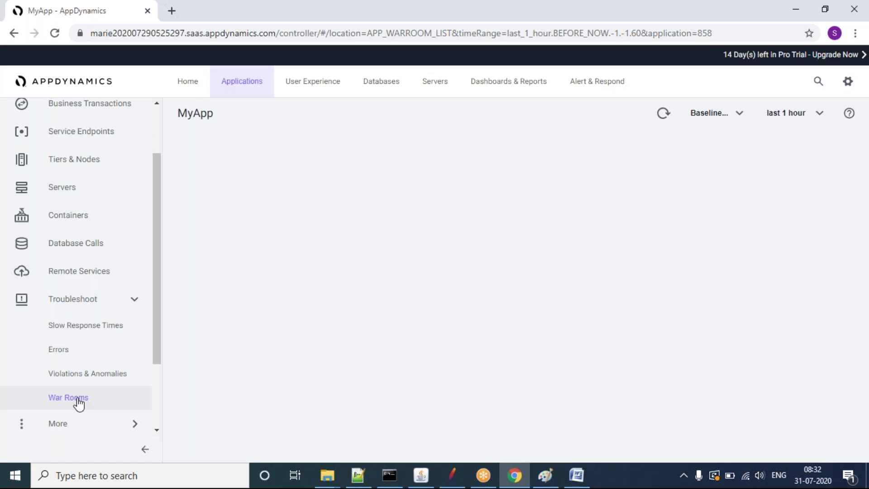
Switch to Apache JMeter, stop the running Dyna_Jmeter.jmx load test, and minimize the window.
click(450, 476)
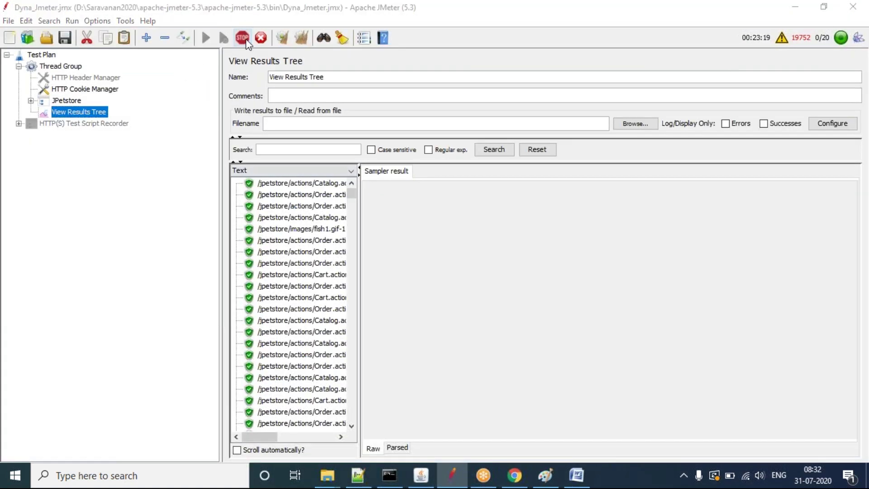
click(242, 37)
click(793, 7)
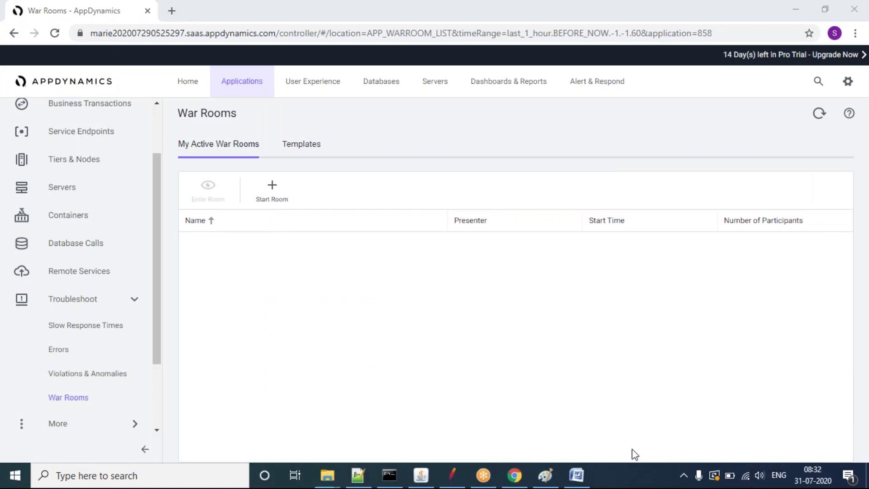
Open Task Manager to check the CPU and memory use of the running processes, and minimize it.
right_click(634, 473)
click(646, 412)
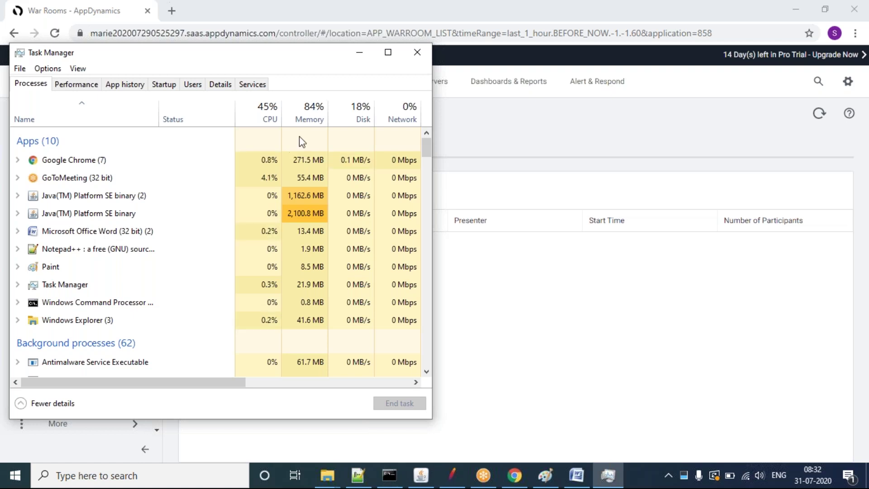
click(361, 57)
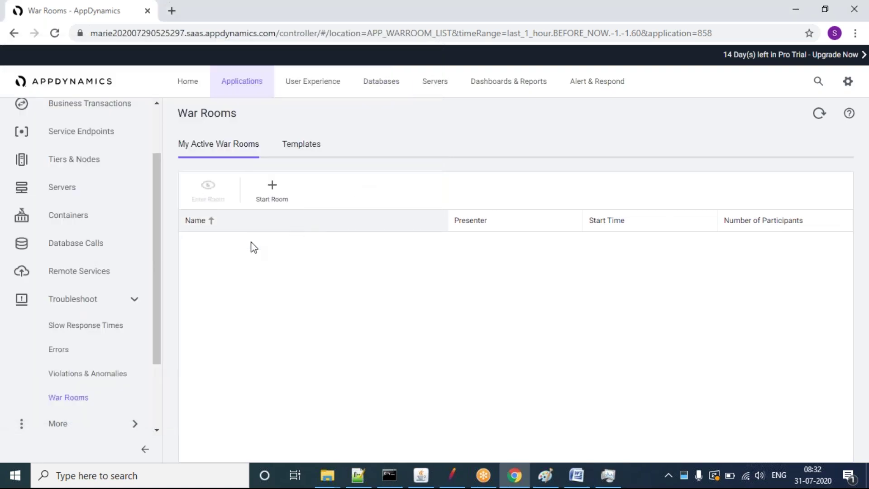
Start a new war room named "Production Outage" without using a template.
click(276, 197)
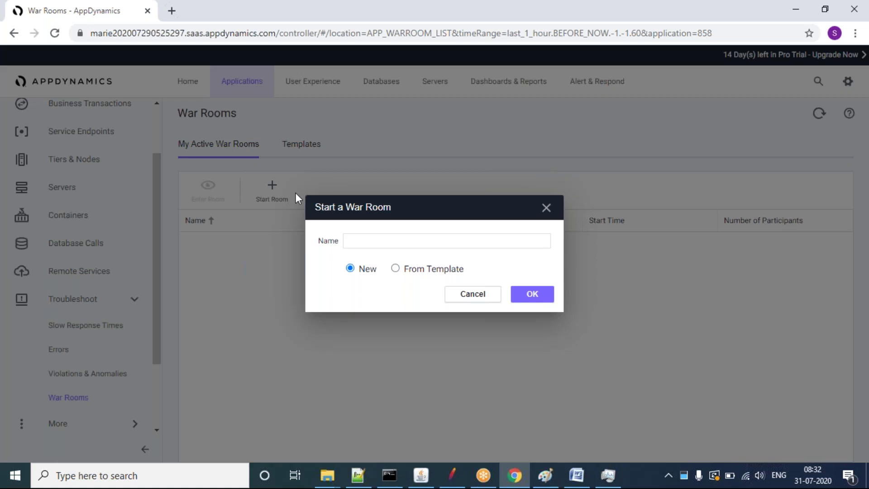
click(381, 243)
text(Production Outage)
click(521, 298)
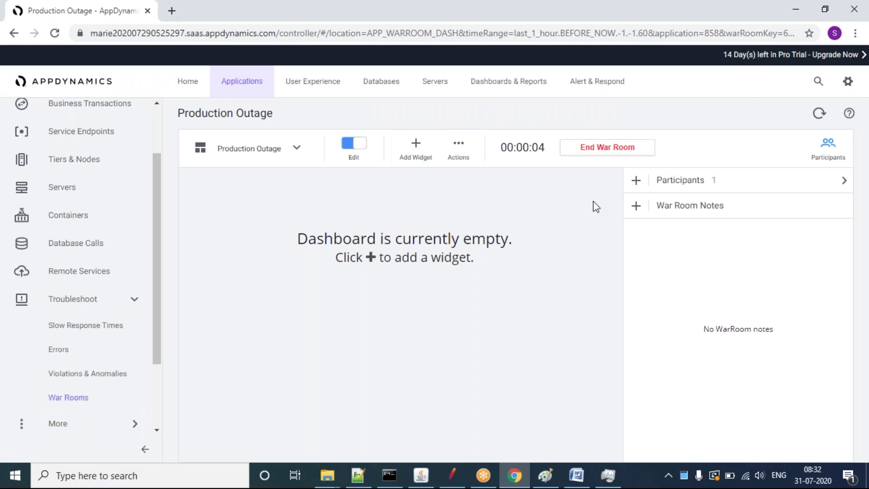
View the URL for inviting users to the war room, and end the war room without saving it as a template.
click(636, 181)
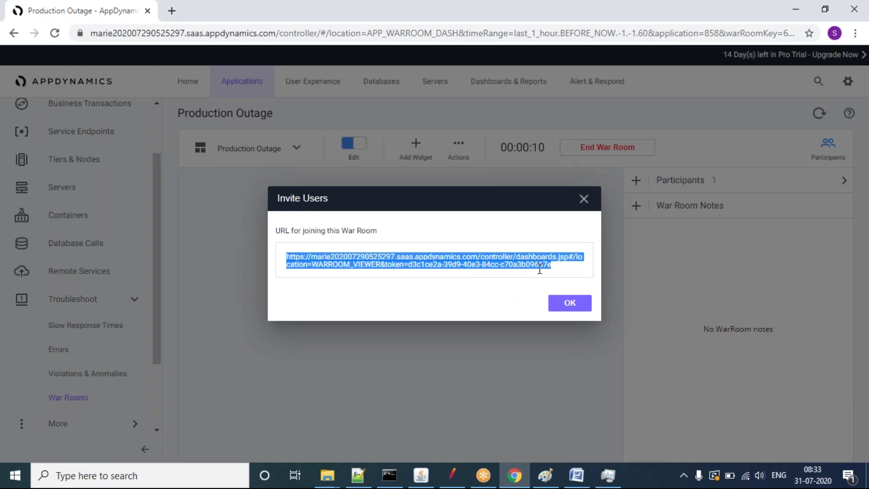
click(582, 305)
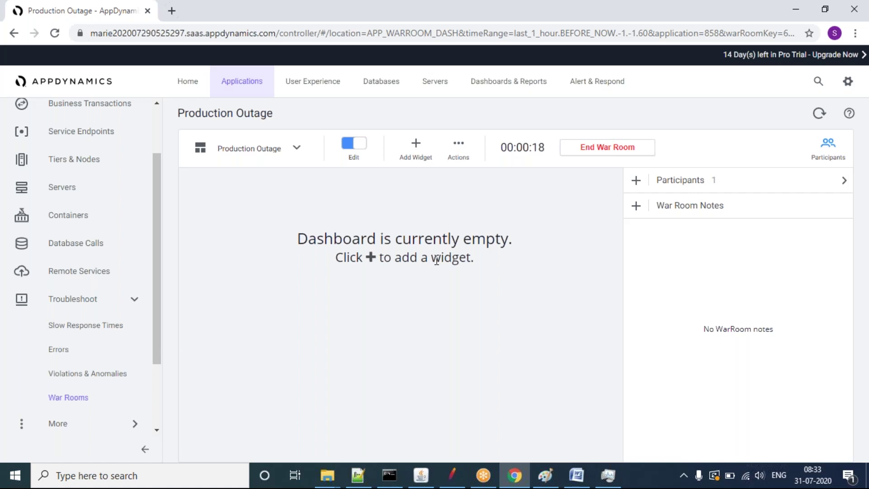
click(585, 153)
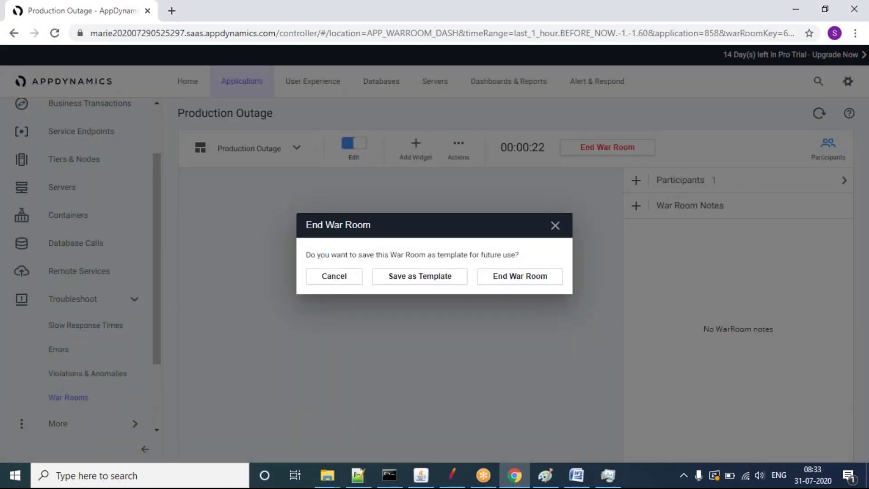
click(502, 277)
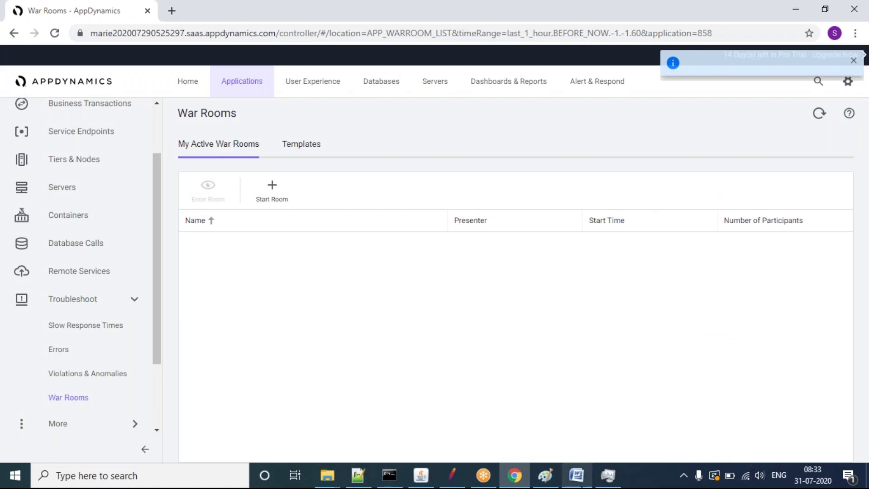
Switch to the Word course material and examine the SaaS Architecture diagram with its key, connections and data stores.
click(577, 475)
click(399, 306)
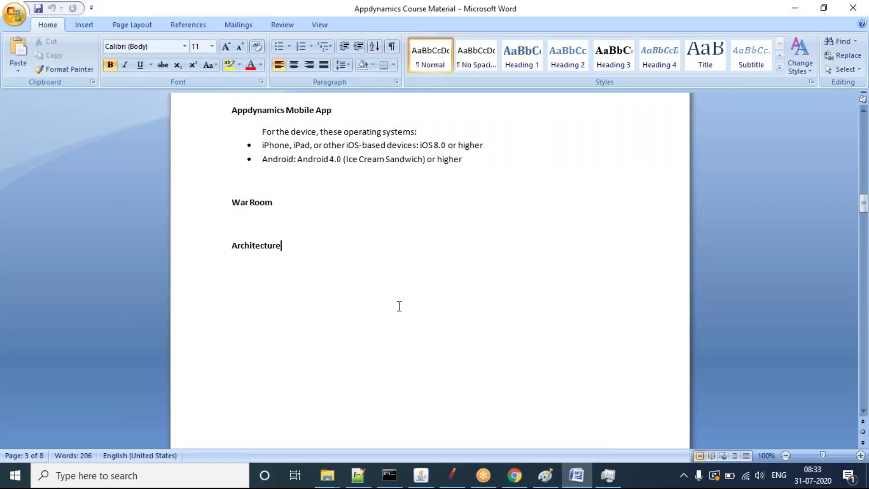
scroll(399, 306, down, 5)
scroll(399, 307, up, 3)
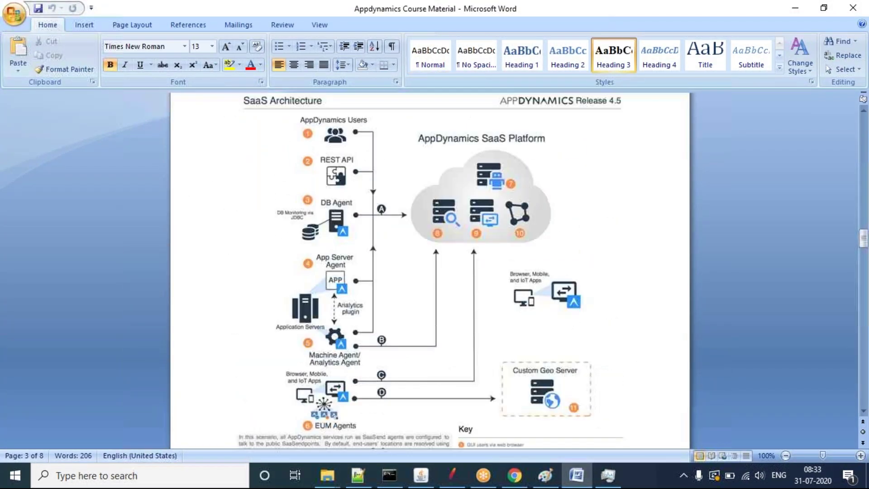
click(399, 306)
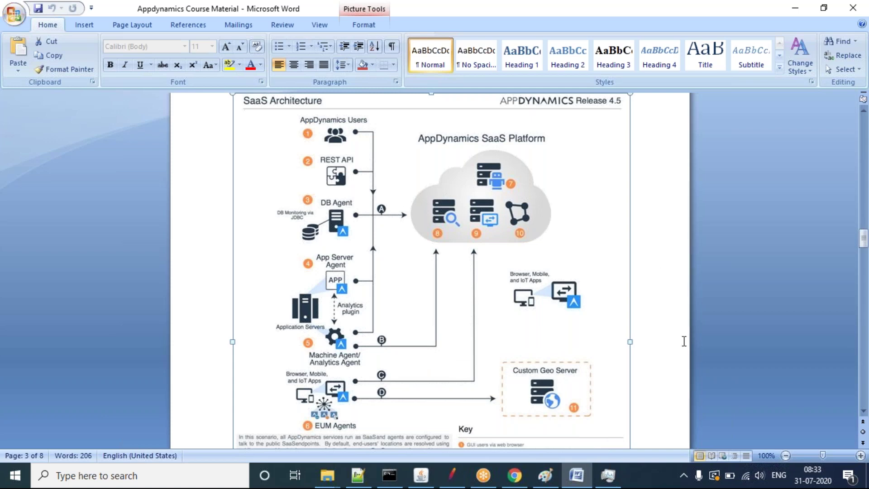
scroll(697, 372, down, 5)
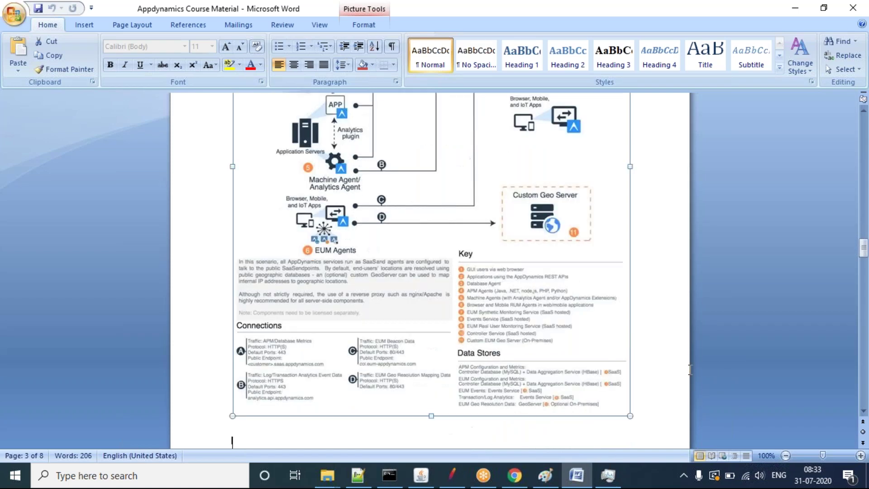
click(689, 369)
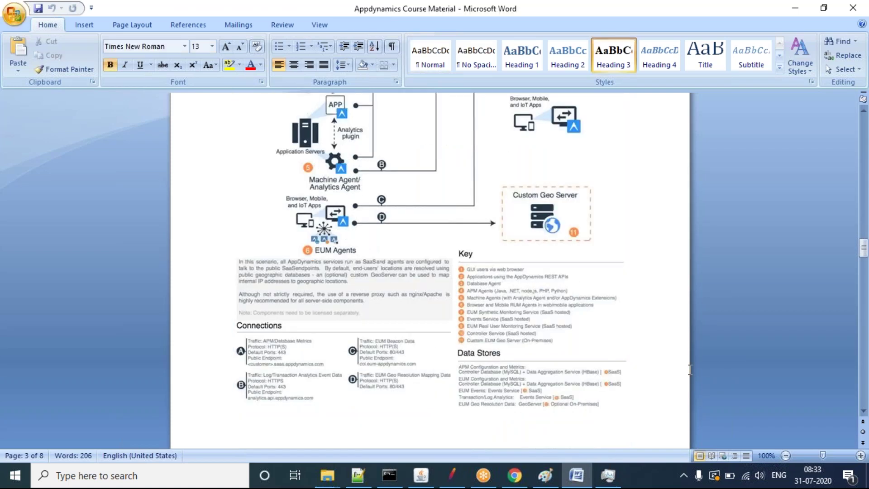
Switch to Paint and delete the old diagram of web, app and DB server boxes from the canvas.
key(alt+Tab)
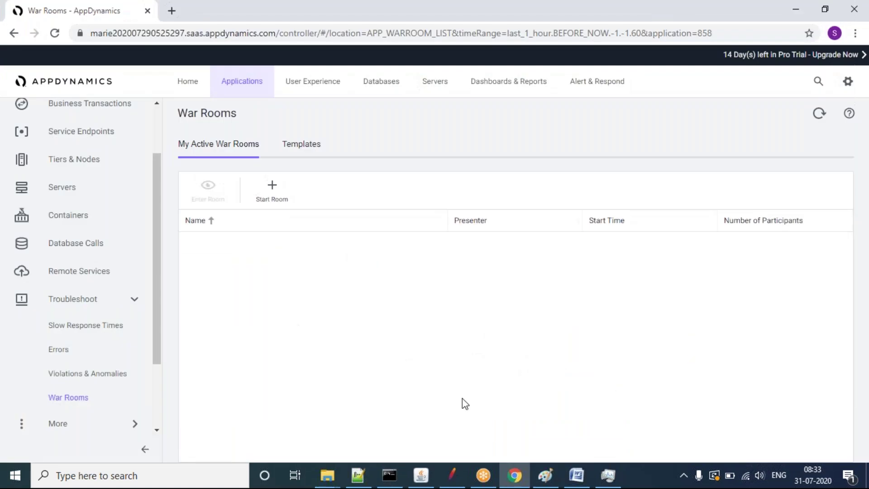
click(546, 476)
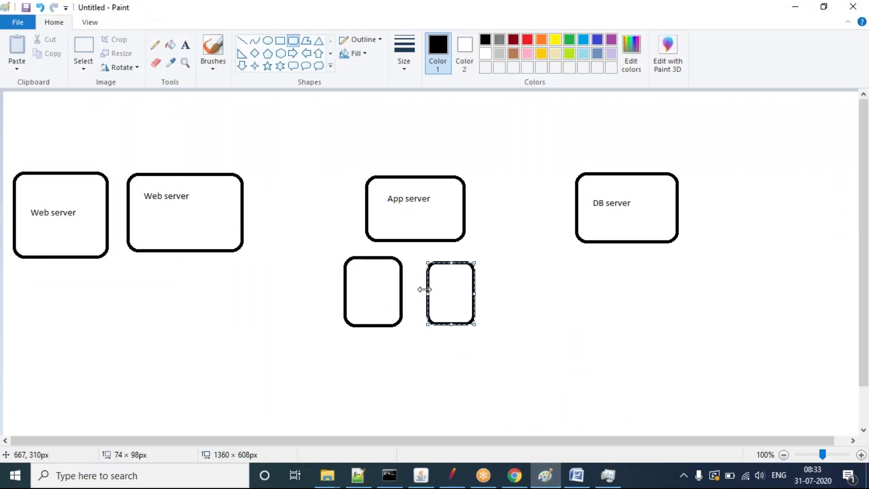
click(84, 45)
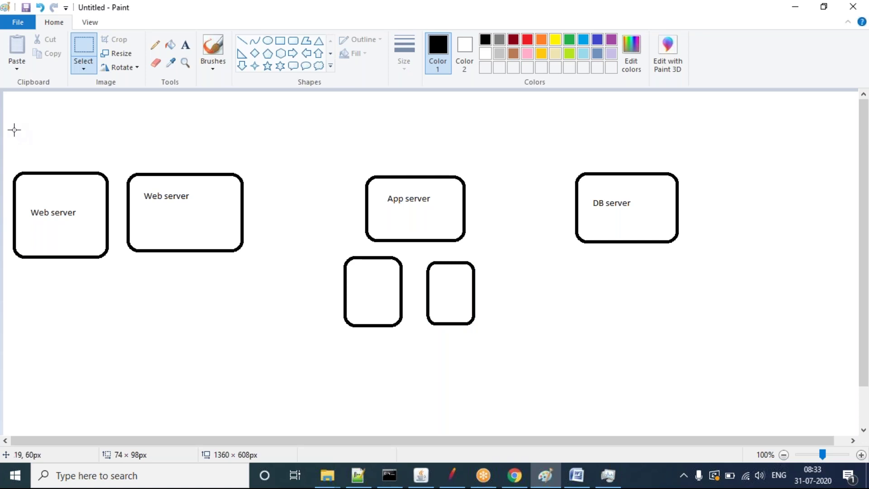
drag(7, 121, 738, 365)
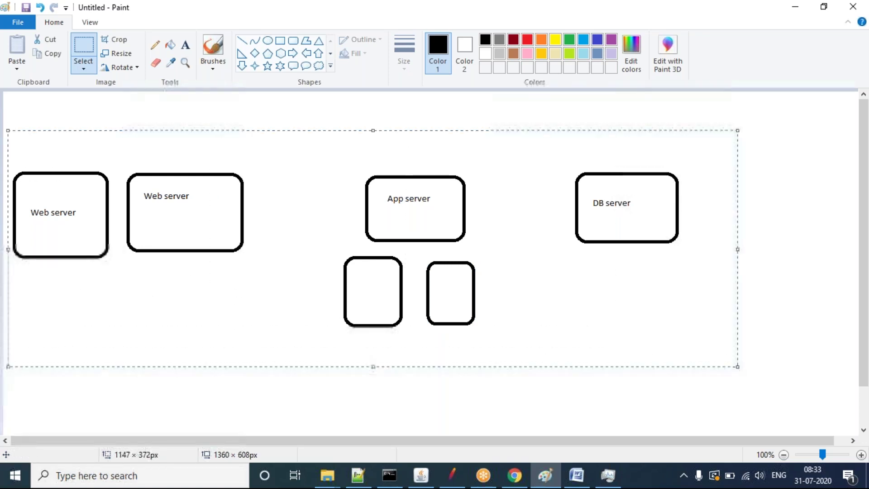
key(Delete)
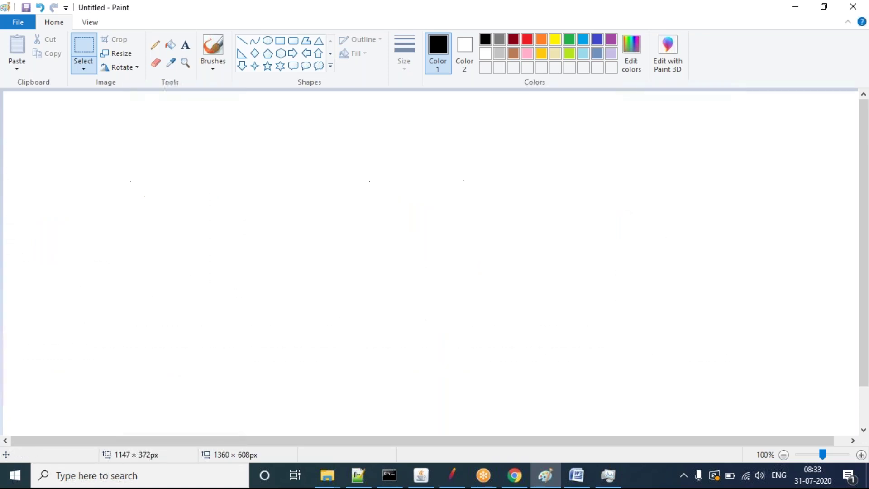
Draw a column of four rounded rectangles near the canvas's left edge, each about 120 px wide and 53 to 73 px high.
click(293, 41)
drag(52, 170, 131, 218)
drag(53, 247, 133, 293)
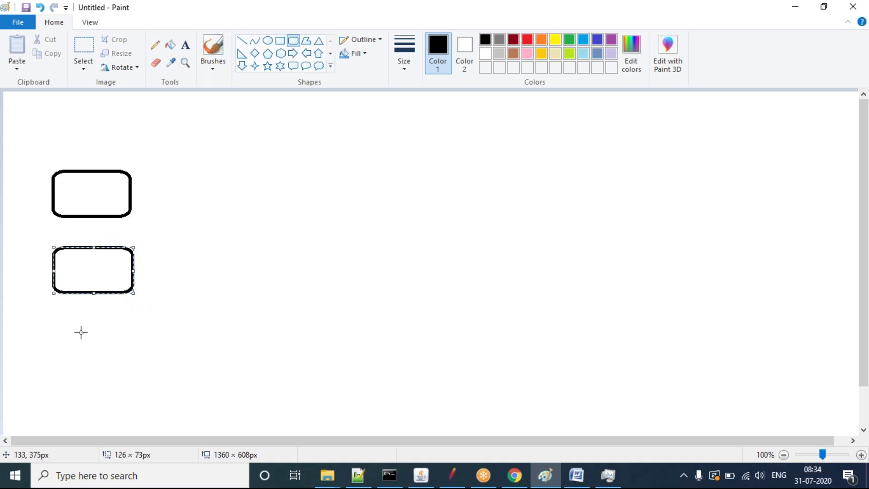
drag(59, 328, 135, 373)
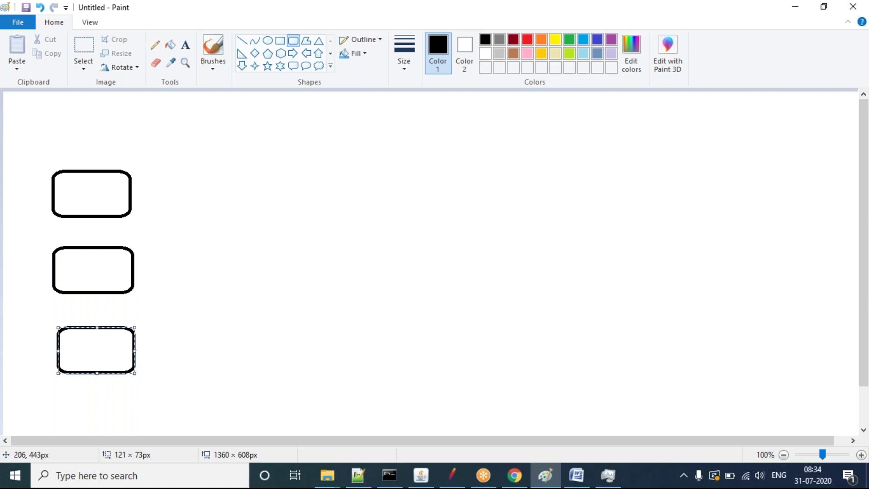
drag(59, 128, 60, 133)
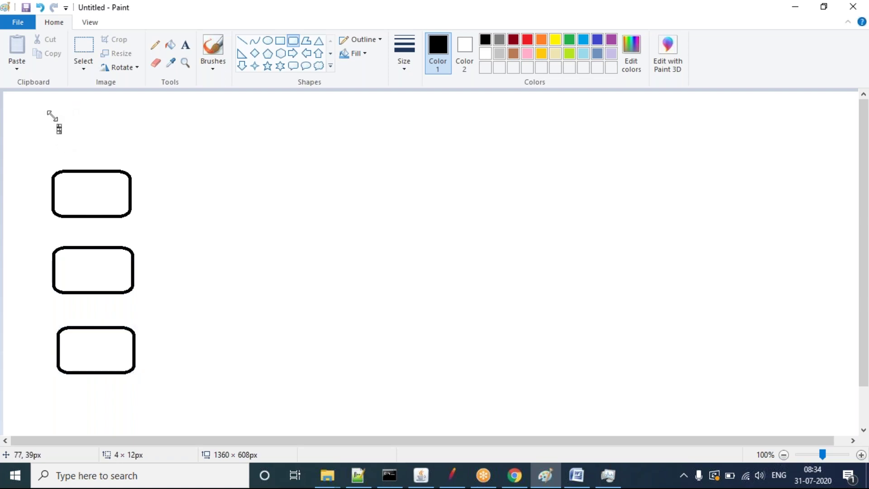
key(ctrl+z)
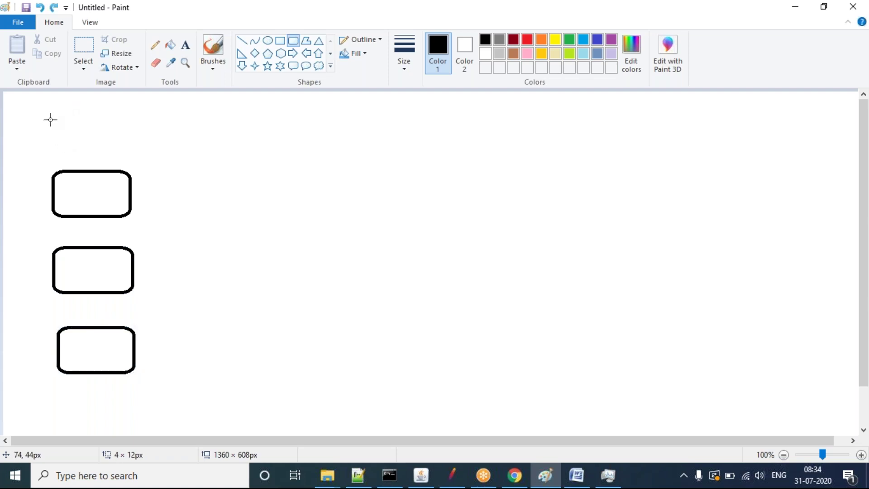
drag(53, 115, 127, 149)
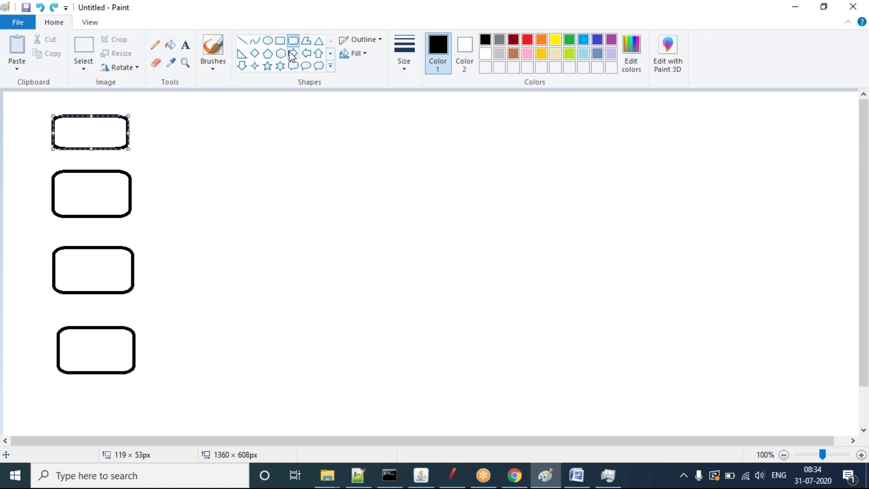
Draw a rounded rectangle about 229 × 309 px to the right of the column and label it "Controller" inside.
drag(420, 150, 567, 345)
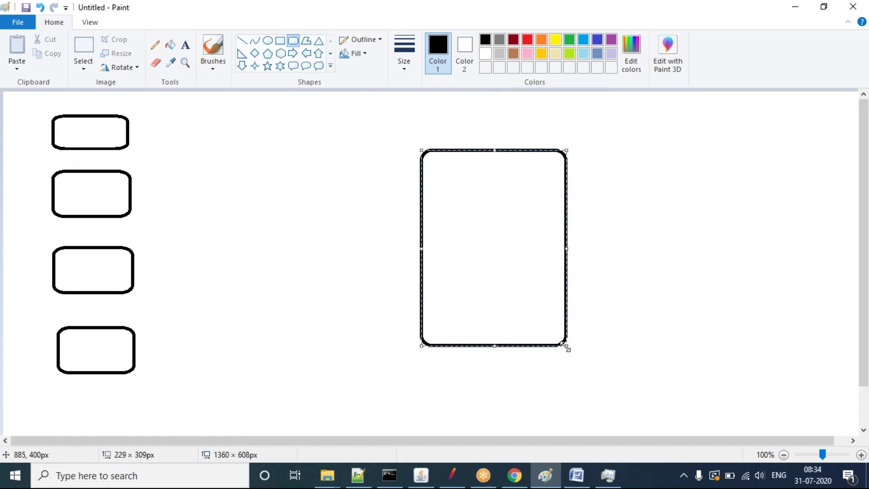
click(185, 45)
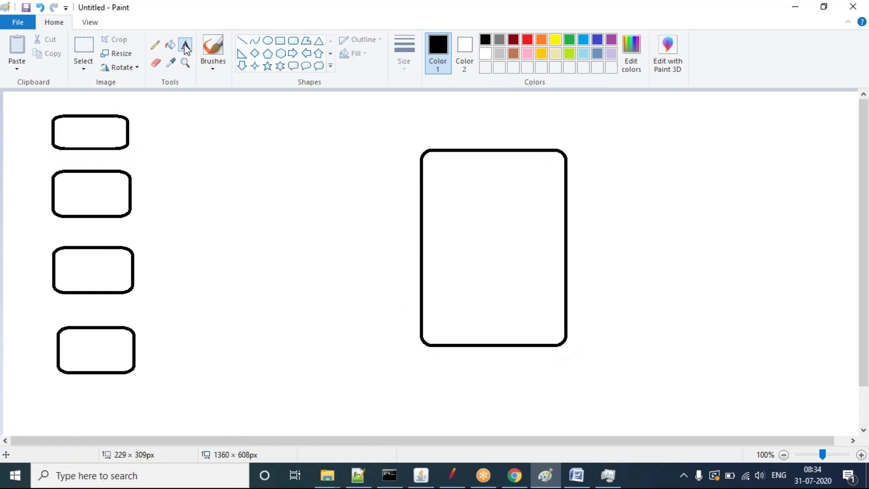
drag(452, 174, 544, 203)
text(Controller)
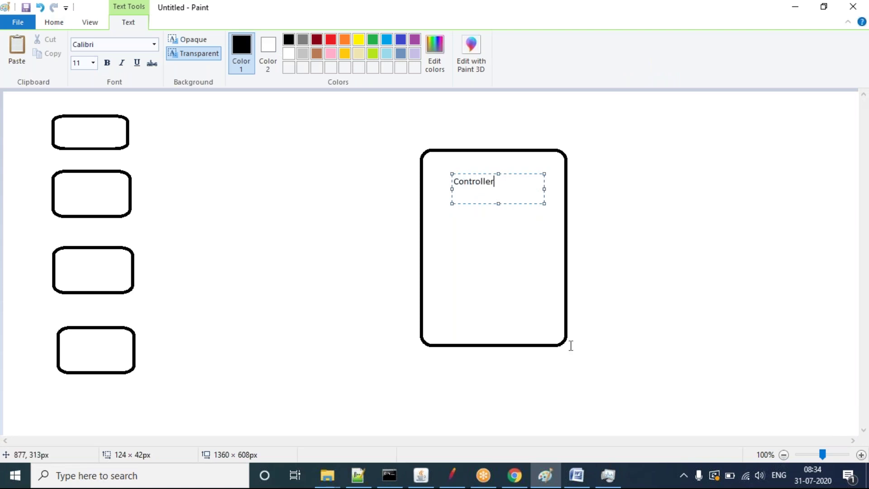
Draw a freehand Pencil line from each of the upper three boxes in the column across to the Controller box.
click(514, 475)
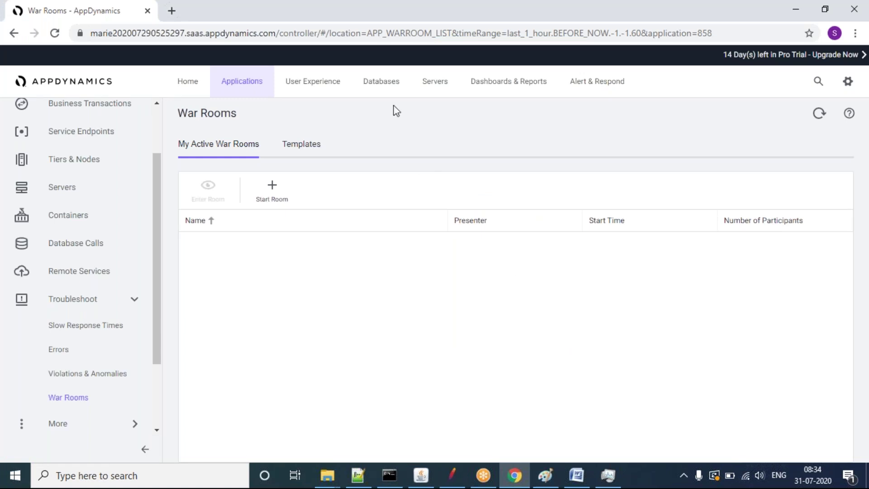
click(520, 483)
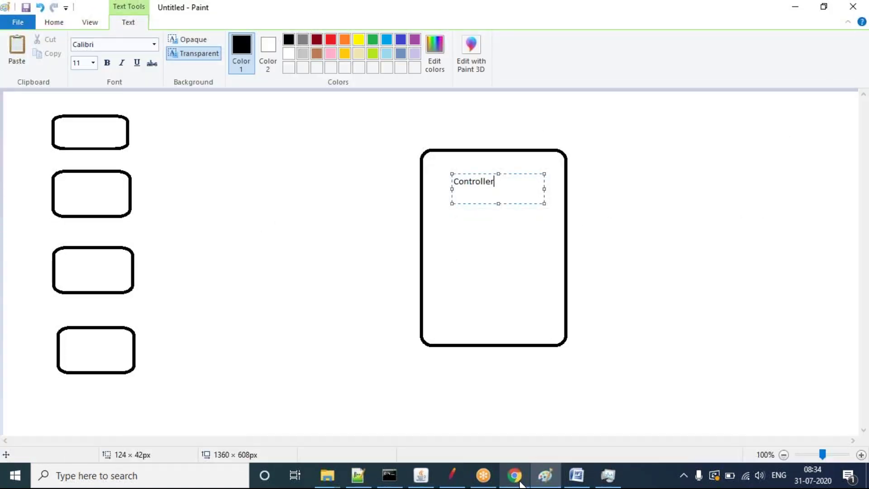
click(54, 22)
click(155, 45)
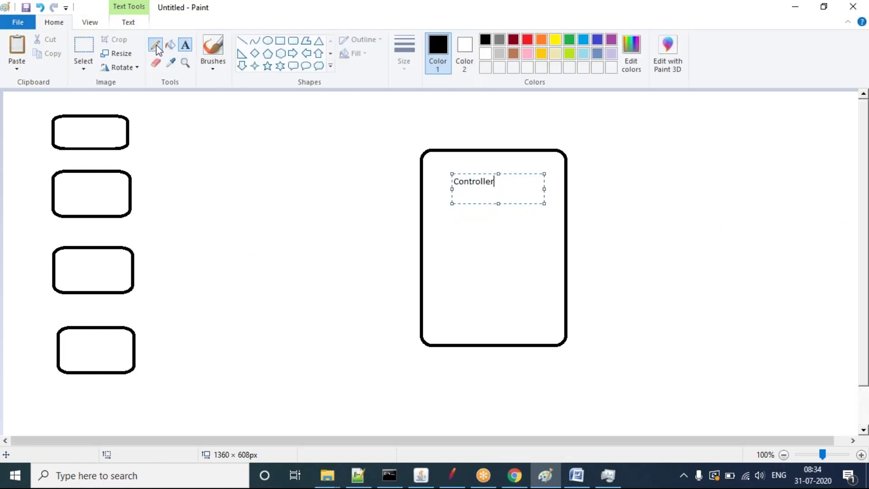
drag(130, 129, 431, 147)
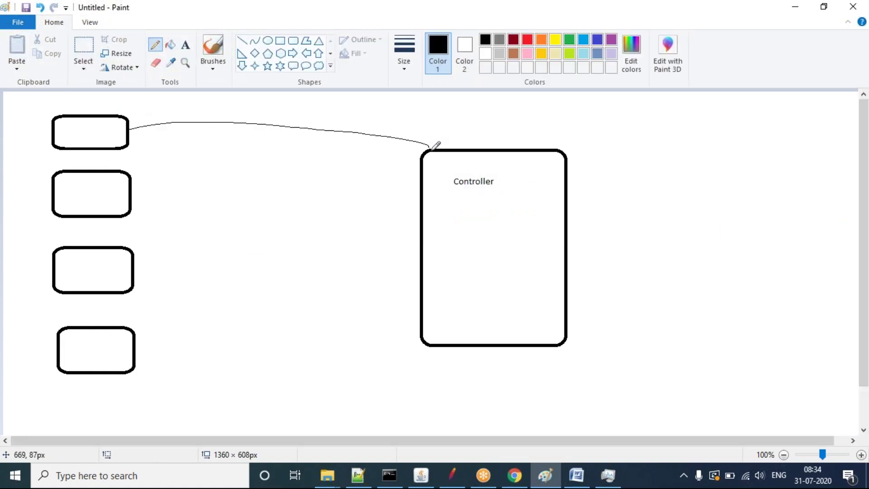
mouse_move(133, 189)
mouse_down()
mouse_move(291, 179)
mouse_move(413, 208)
mouse_up()
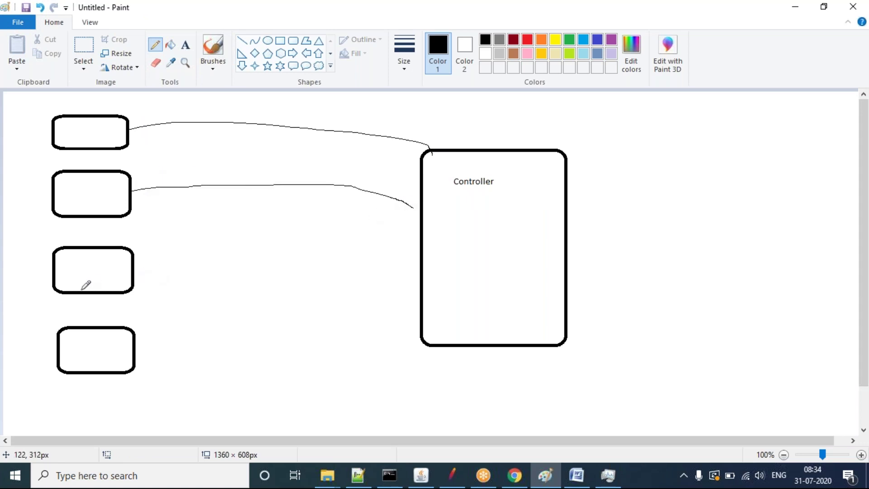
drag(135, 271, 453, 276)
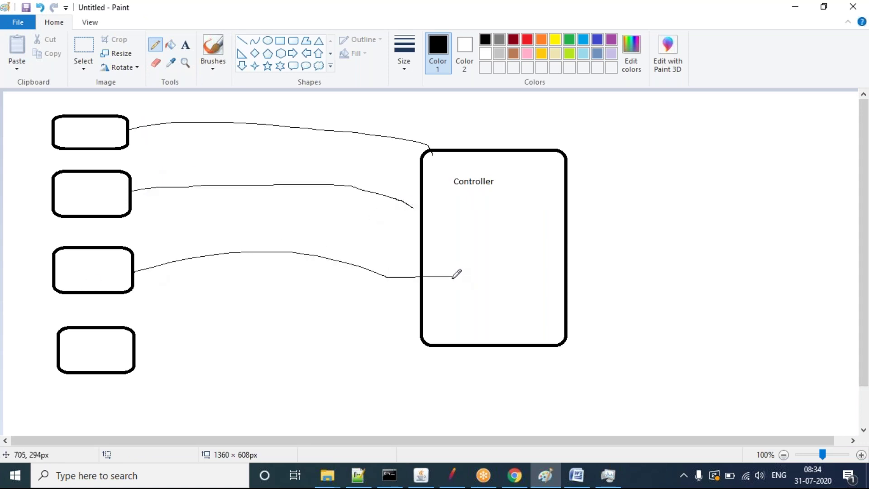
key(ctrl+z)
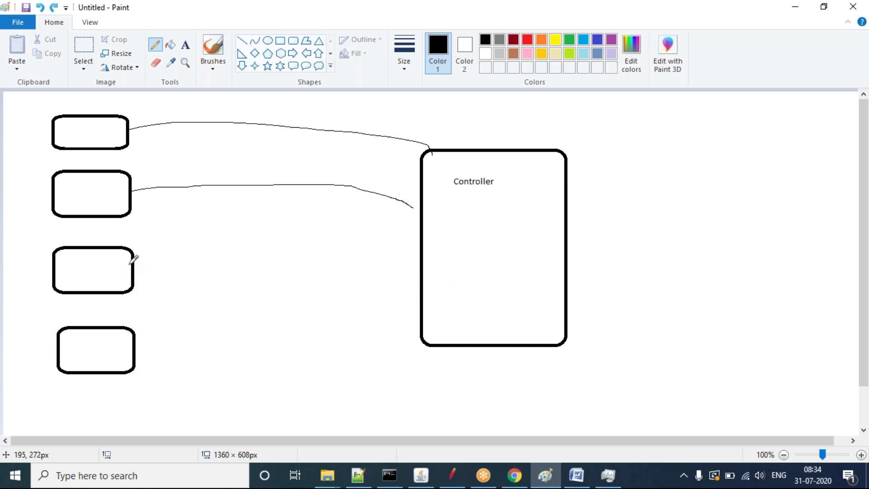
drag(134, 263, 419, 261)
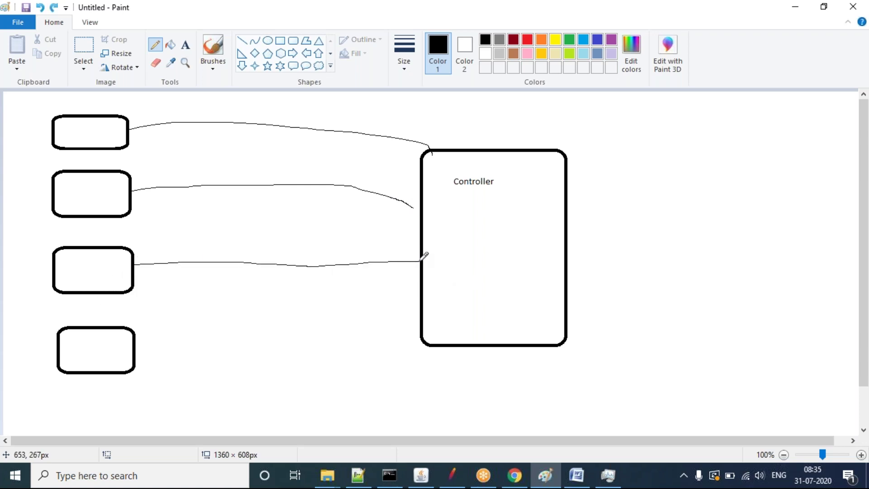
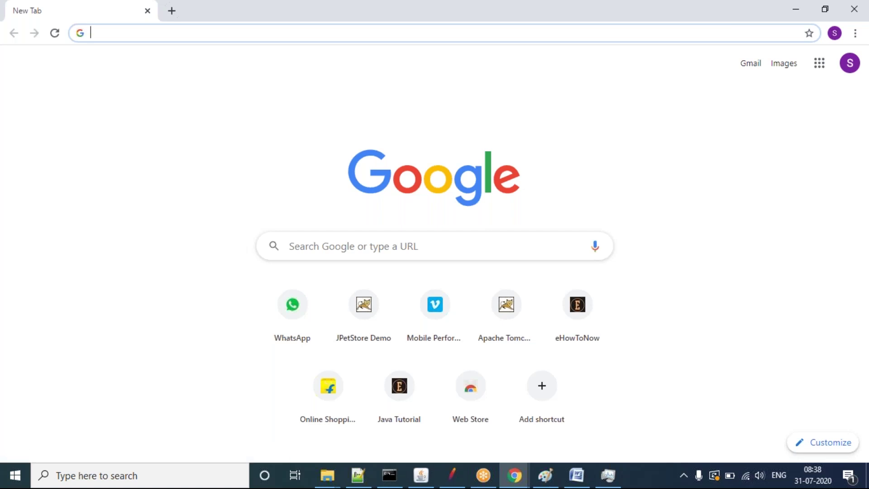
Search the web for "appdynamics download" and open the AppDynamics Downloads page.
text(appdynamics download)
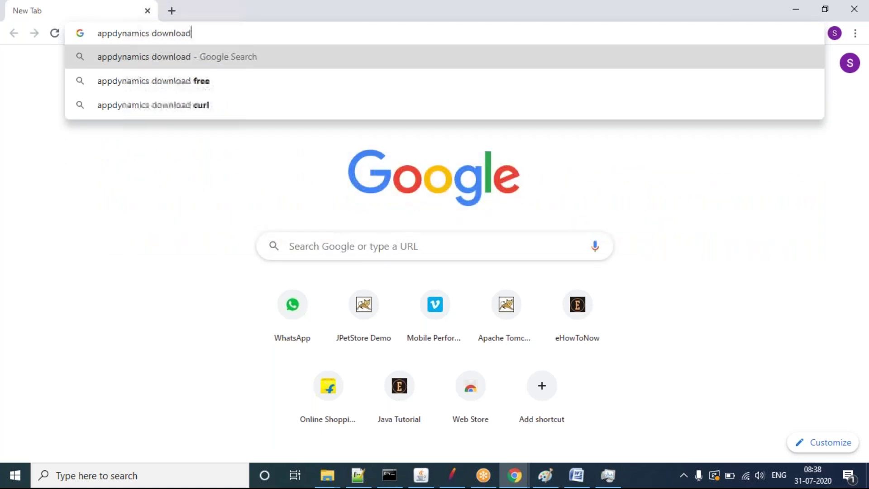
key(Return)
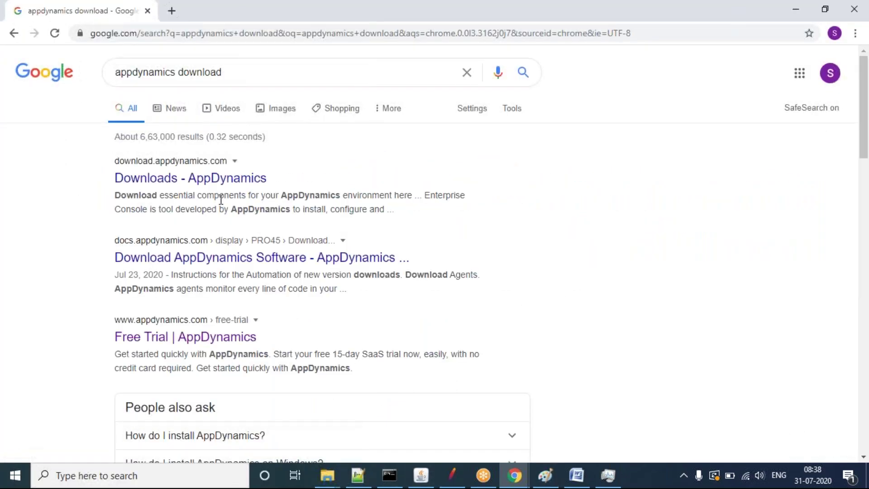
click(212, 181)
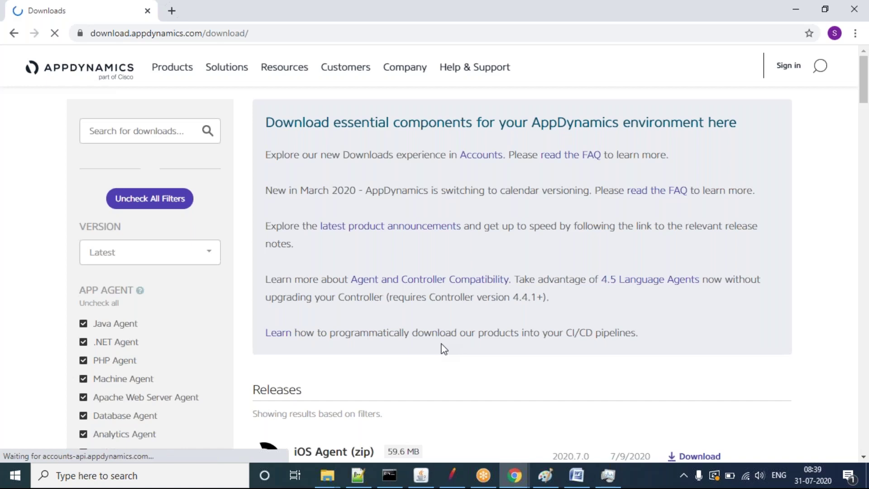
Uncheck all download filters for App Agent, AppDynamics Cluster Manager, Events Service and End User Monitoring.
drag(864, 98, 855, 199)
click(62, 163)
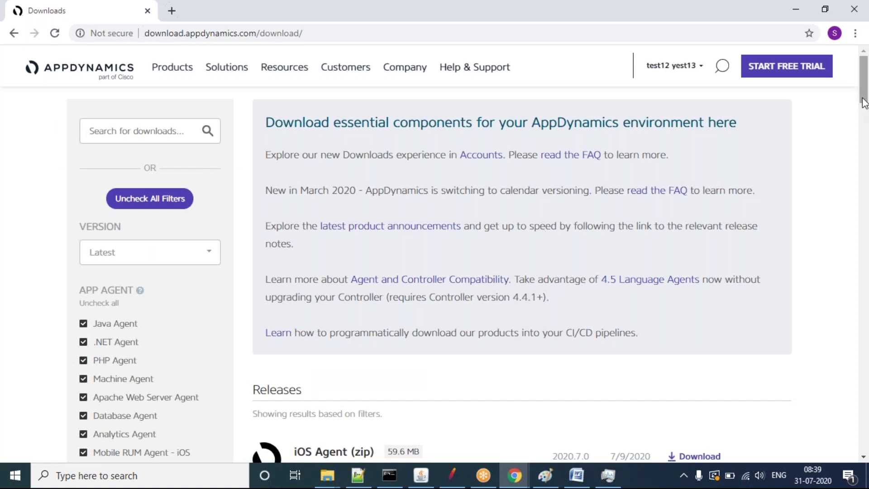
mouse_move(864, 101)
mouse_down()
mouse_move(864, 190)
mouse_move(864, 112)
mouse_up()
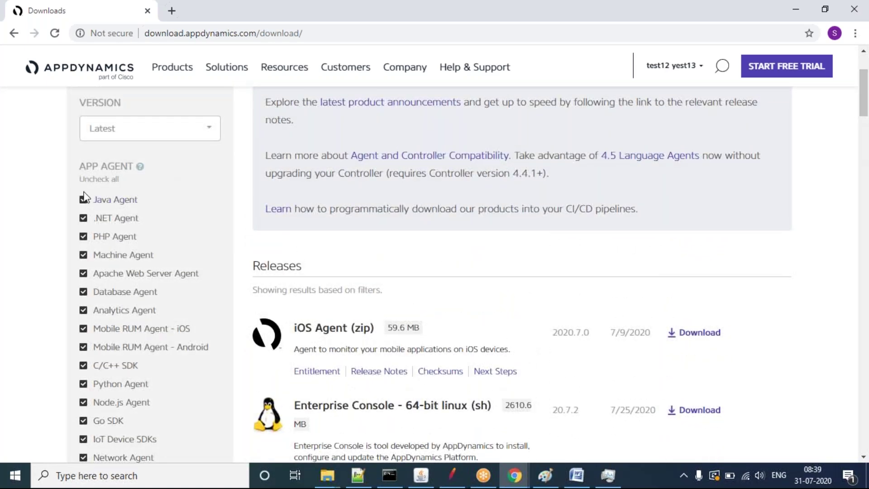
click(90, 180)
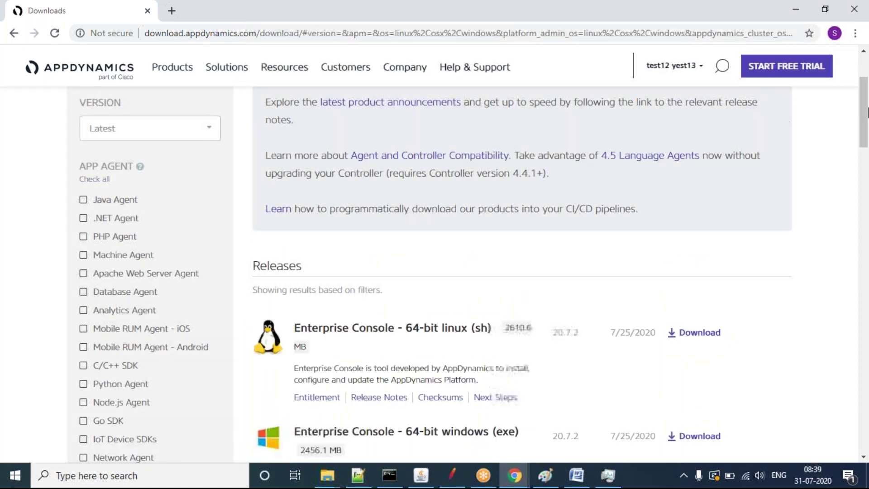
drag(868, 113, 867, 180)
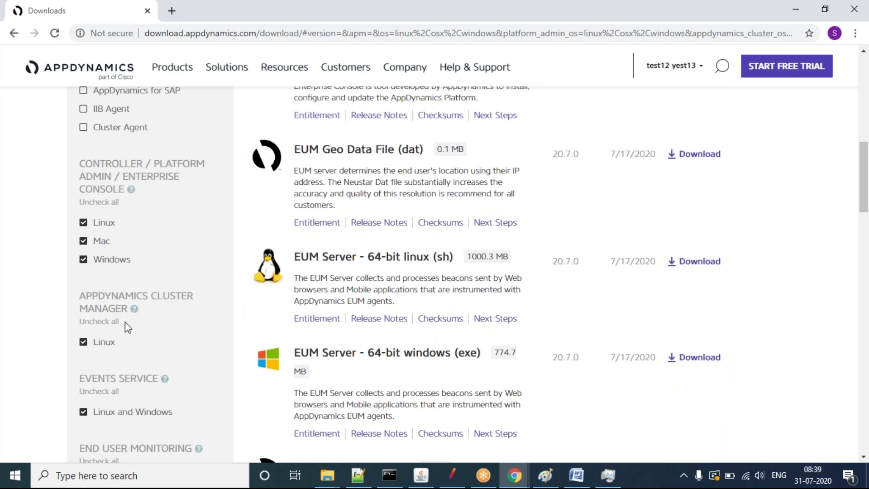
click(109, 321)
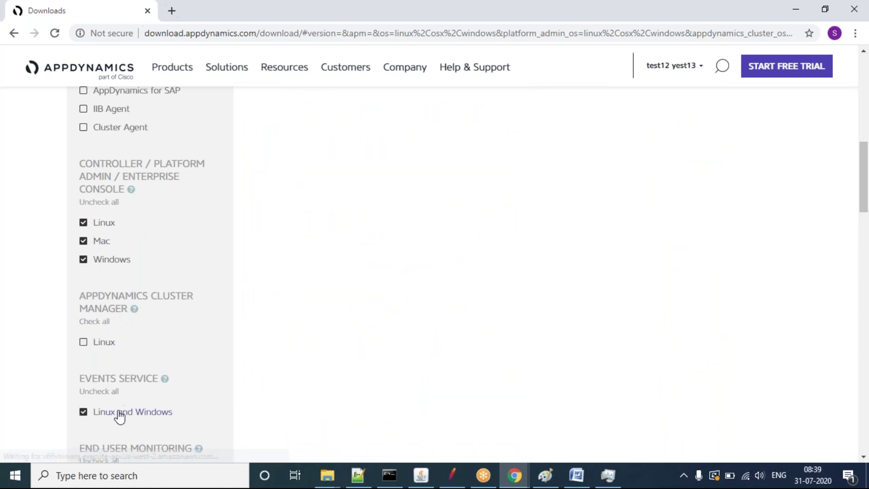
click(106, 388)
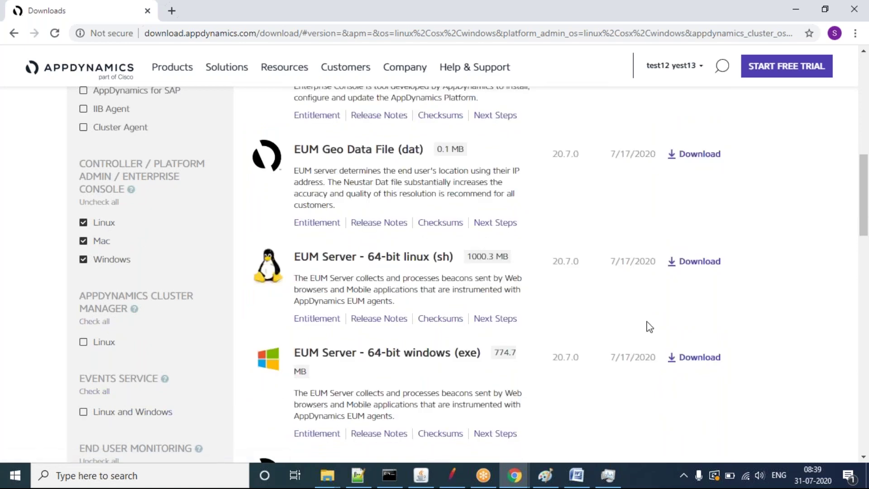
scroll(362, 294, down, 3)
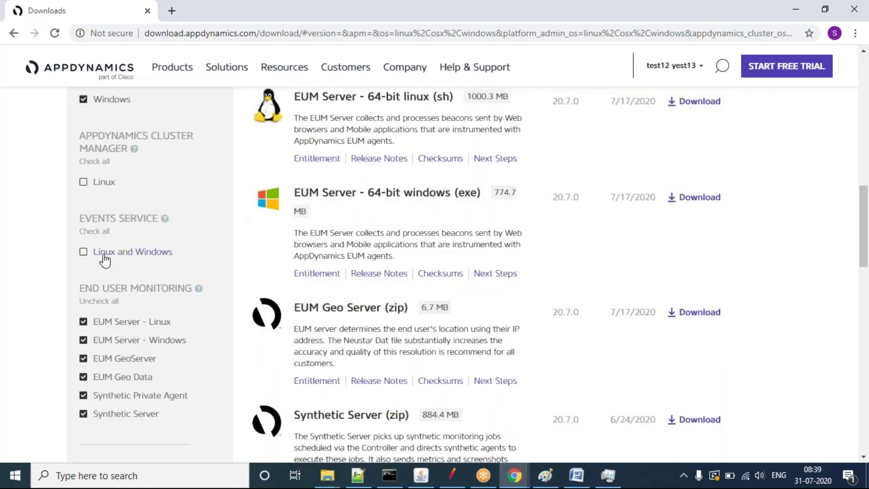
click(99, 301)
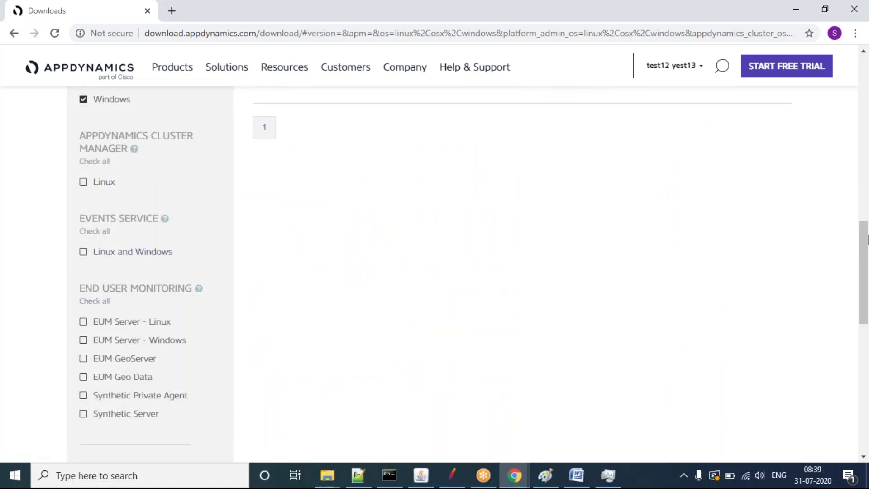
Uncheck Linux and Mac under Controller / Platform Admin / Enterprise Console, so that only Windows stays selected.
scroll(864, 158, up, 8)
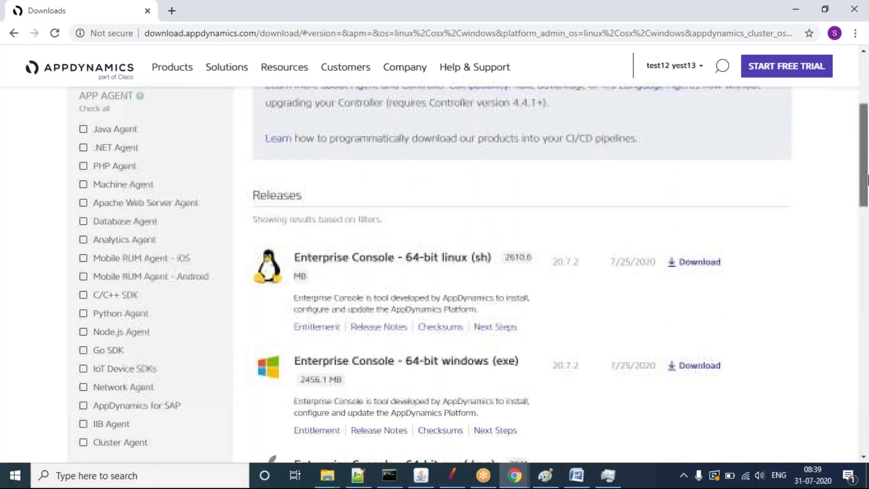
scroll(867, 180, down, 6)
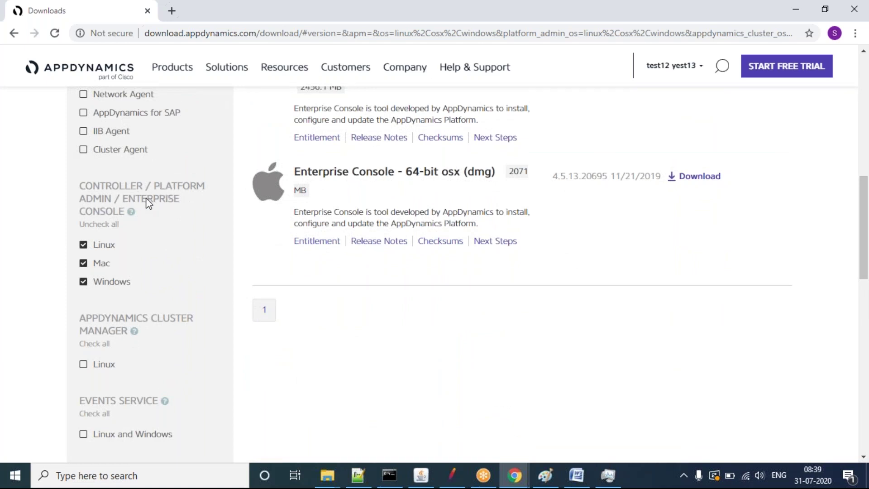
click(111, 245)
click(104, 262)
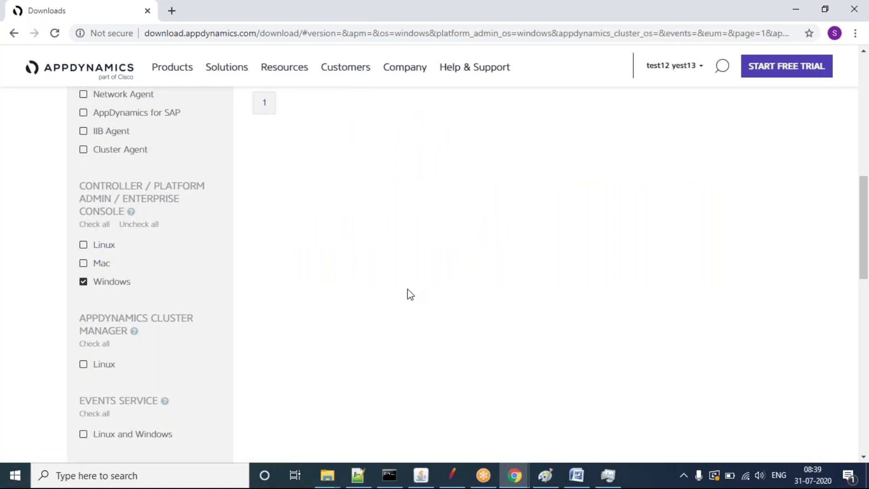
drag(863, 226, 863, 177)
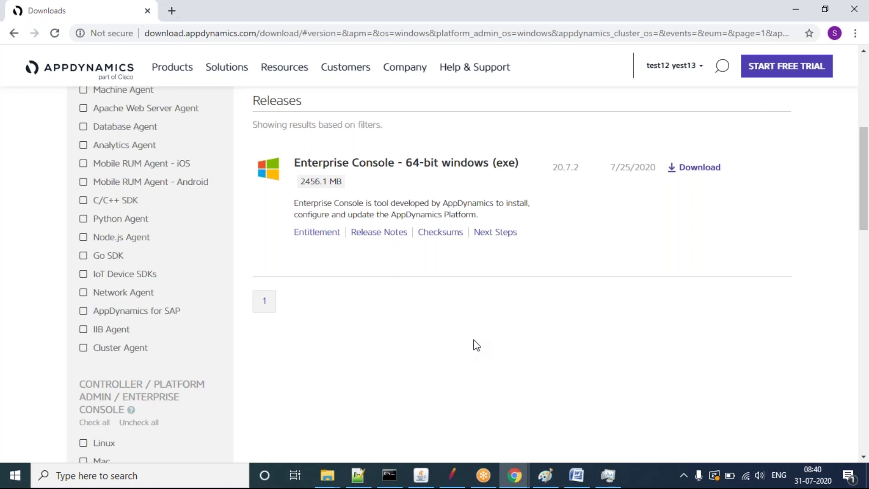
Switch to the War Rooms browser window and highlight the SaaS controller part of its web address.
click(521, 478)
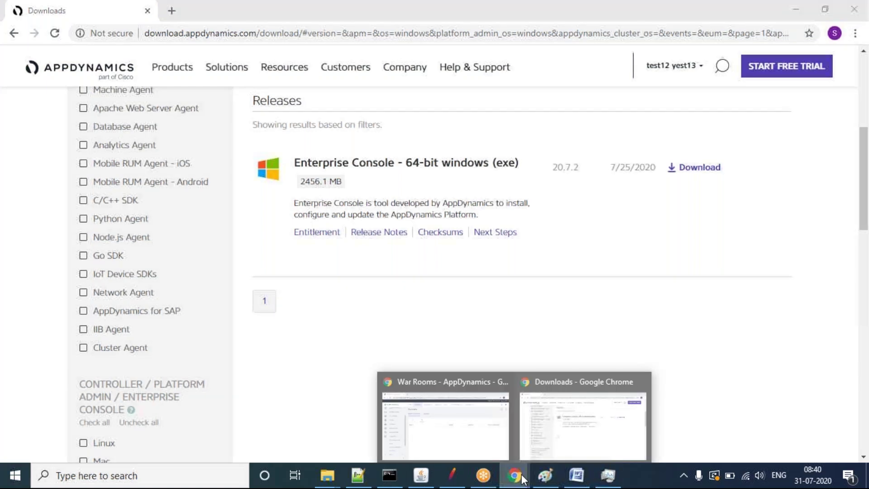
click(430, 407)
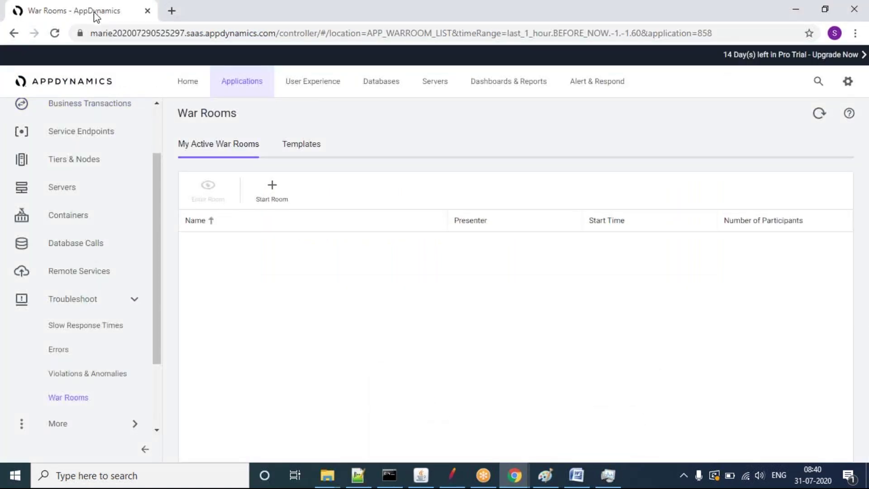
drag(90, 33, 317, 36)
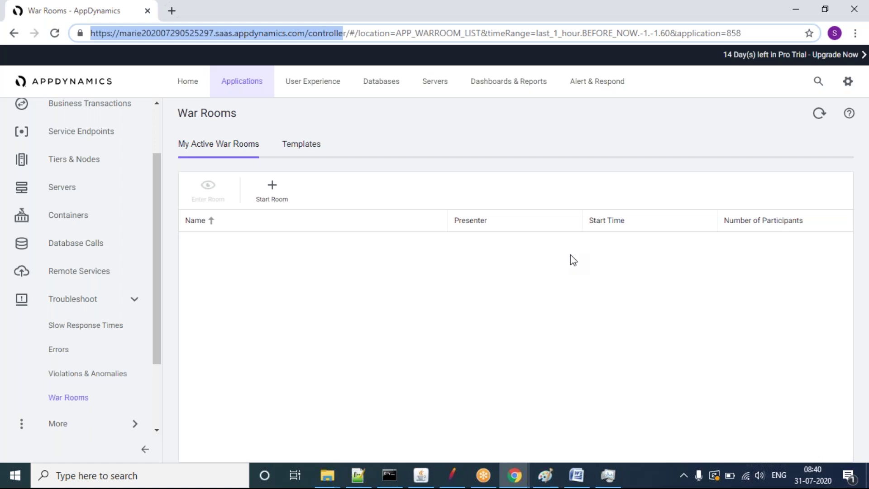
Switch to the Notepad++ notes and add a "Controller" line a few blank lines below "everything - vendor".
click(361, 484)
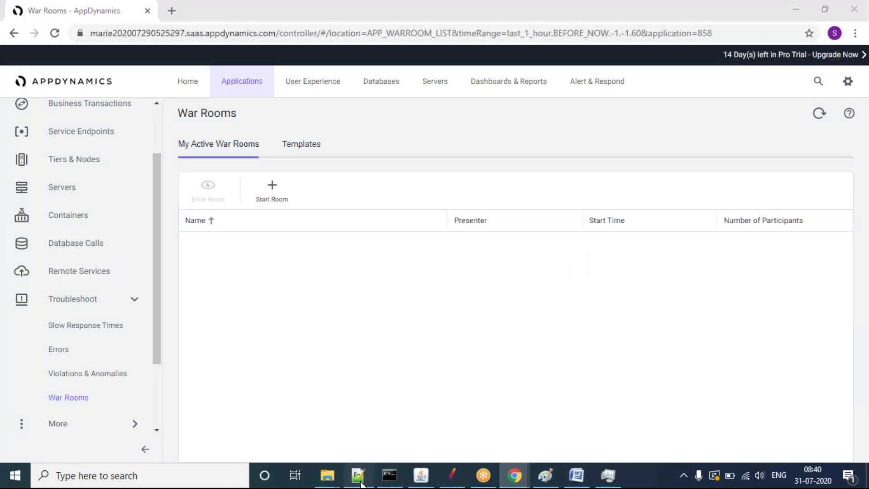
click(215, 364)
key(Return)
key(Return)
key(Return)
text(Controller)
key(Return)
Add the lines "Event services" and "Database" below "Controller".
text(Event sefvice)
key(BackSpace)
key(BackSpace)
key(BackSpace)
key(BackSpace)
key(BackSpace)
text(rvices)
key(Return)
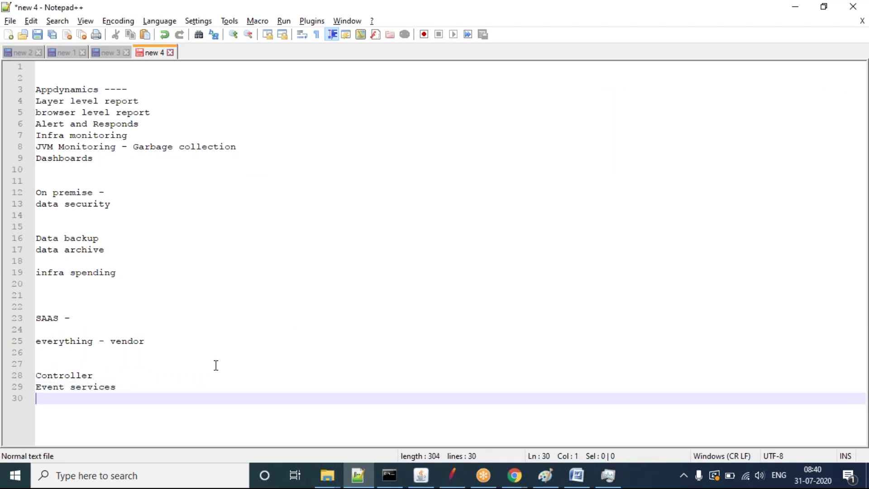
text(Databse)
key(BackSpace)
key(BackSpace)
text(asd)
Point out the Controller, Event services and Database entries in the notes one after another.
double_click(84, 375)
drag(36, 386, 53, 398)
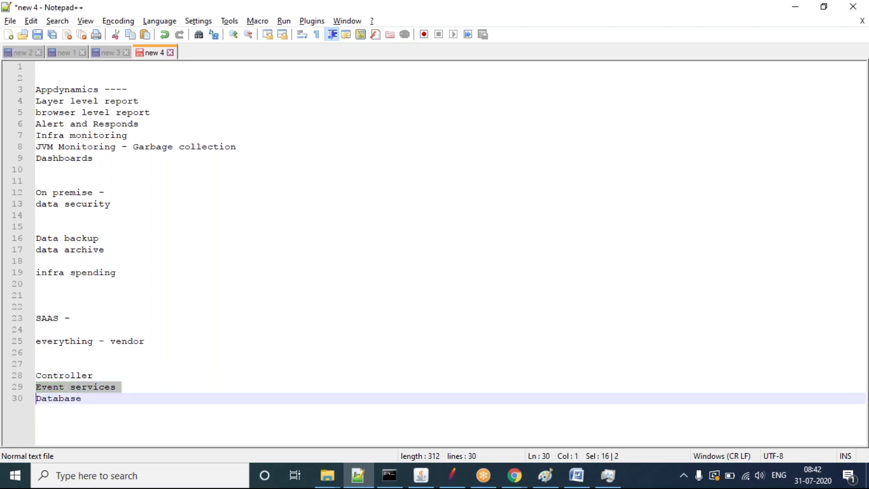
click(53, 386)
click(58, 399)
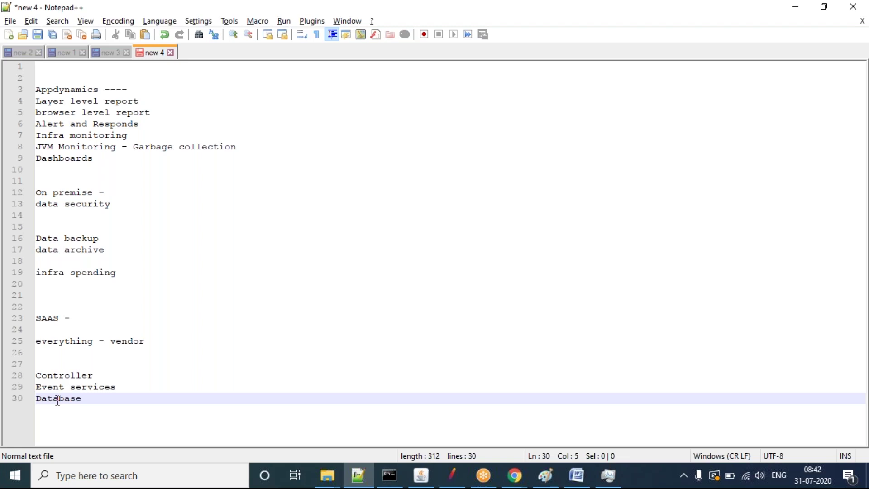
Switch to the Word course material to view the "Agents in Appdynamics" section, and return to the War Rooms page in Chrome.
click(576, 474)
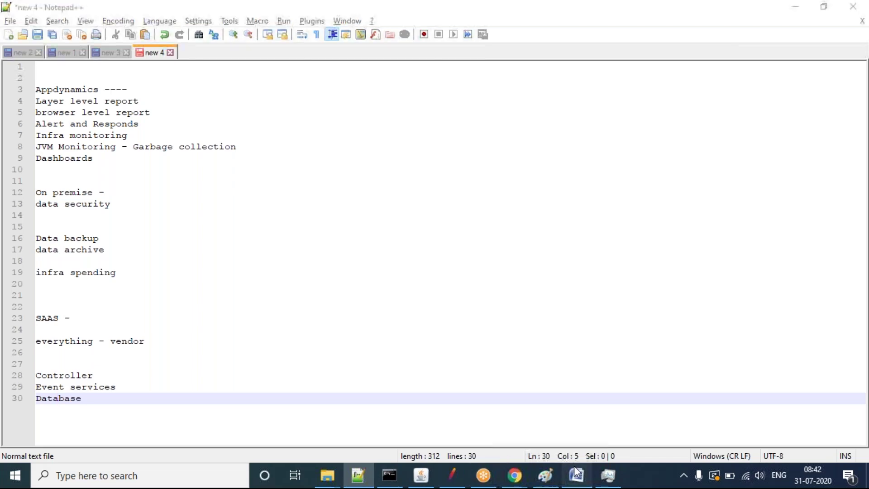
drag(864, 316, 865, 153)
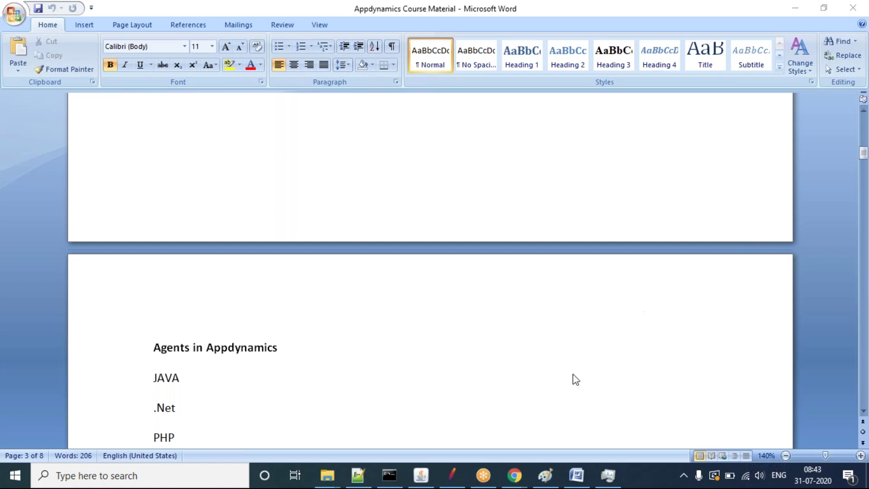
mouse_move(519, 474)
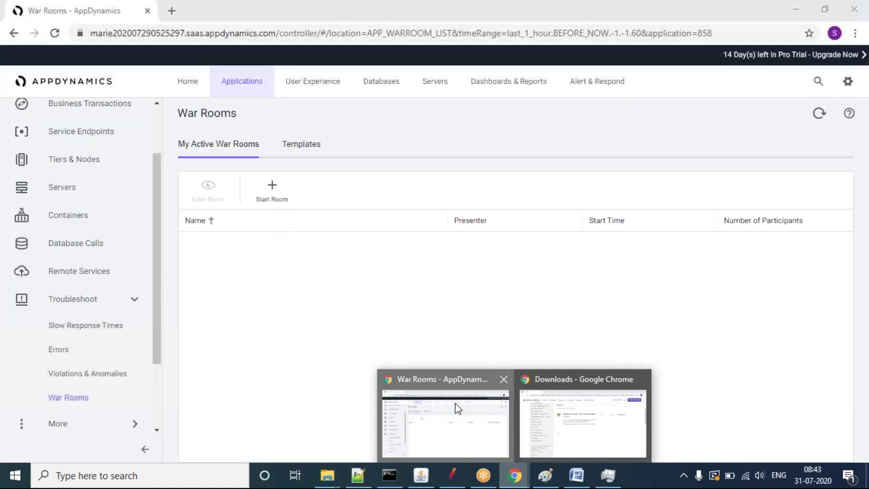
click(456, 407)
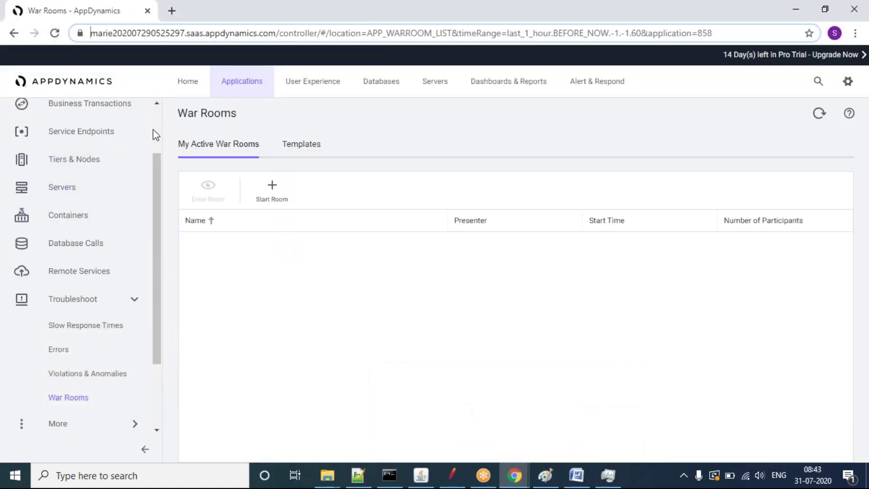
Open MyApp's application dashboard and set its time range to the last 30 minutes, after trying 15 minutes.
scroll(154, 130, up, 3)
click(98, 160)
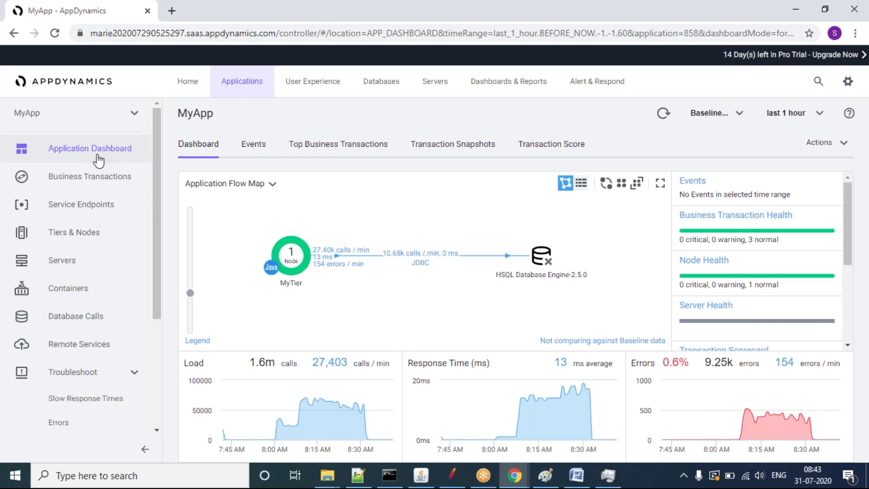
click(789, 119)
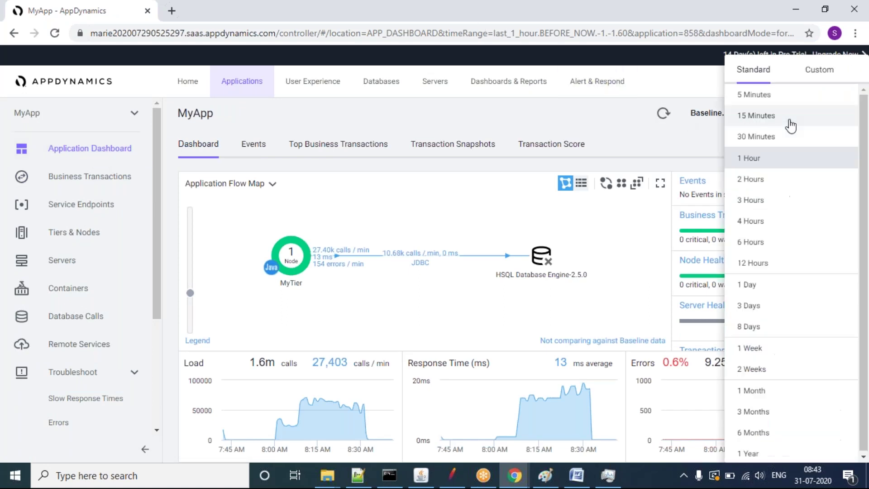
click(765, 120)
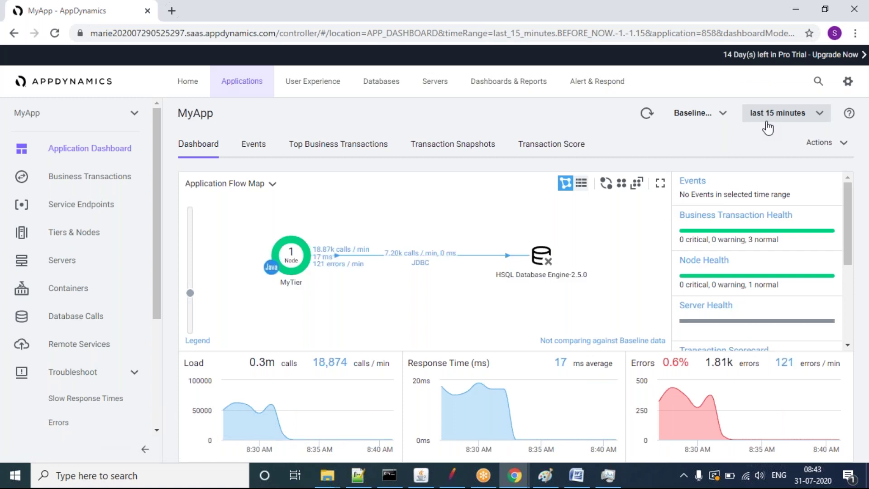
click(766, 122)
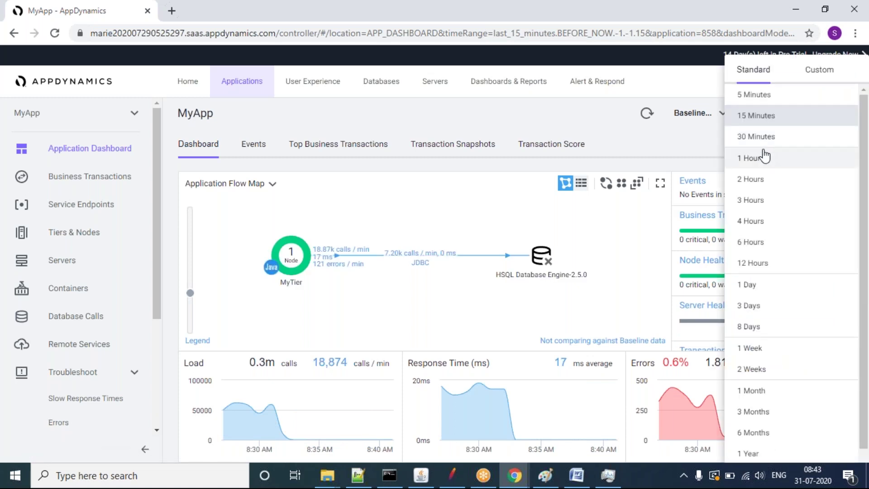
click(756, 136)
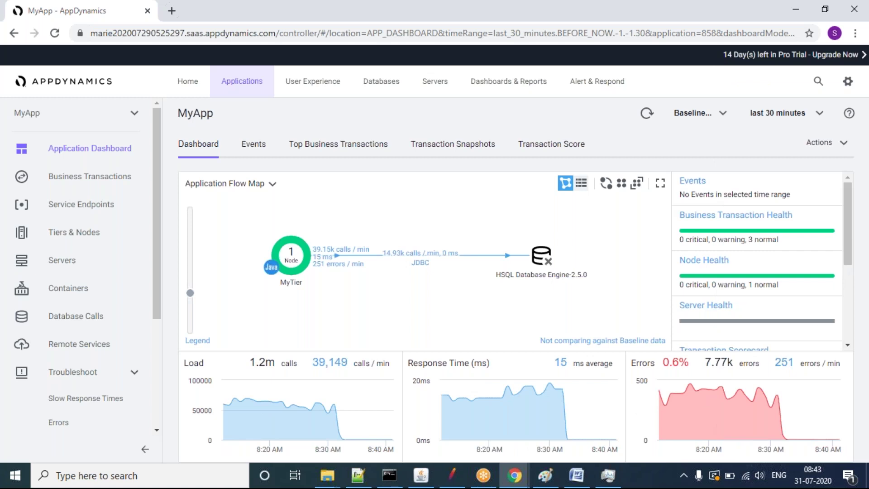
Open the Transaction Scorecard details from the dashboard and examine the Transaction Score and Snapshots charts.
mouse_move(845, 251)
mouse_down()
mouse_move(860, 349)
mouse_move(857, 238)
mouse_up()
drag(850, 233, 853, 302)
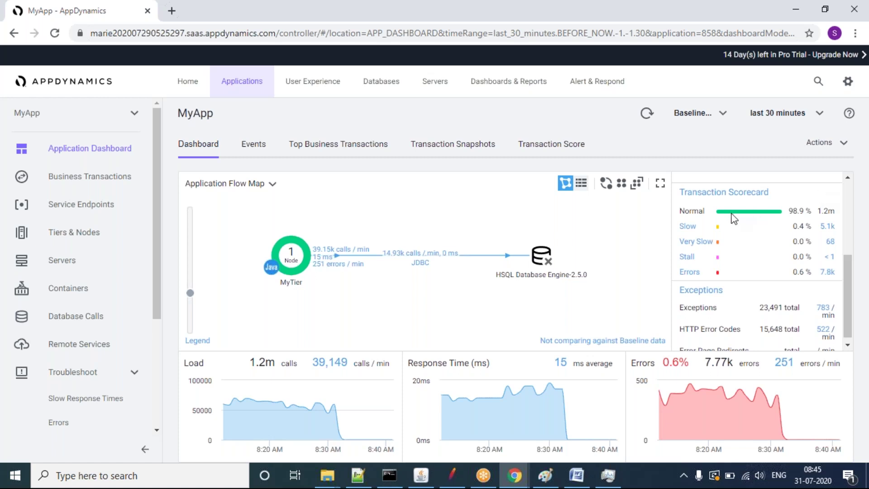
click(711, 195)
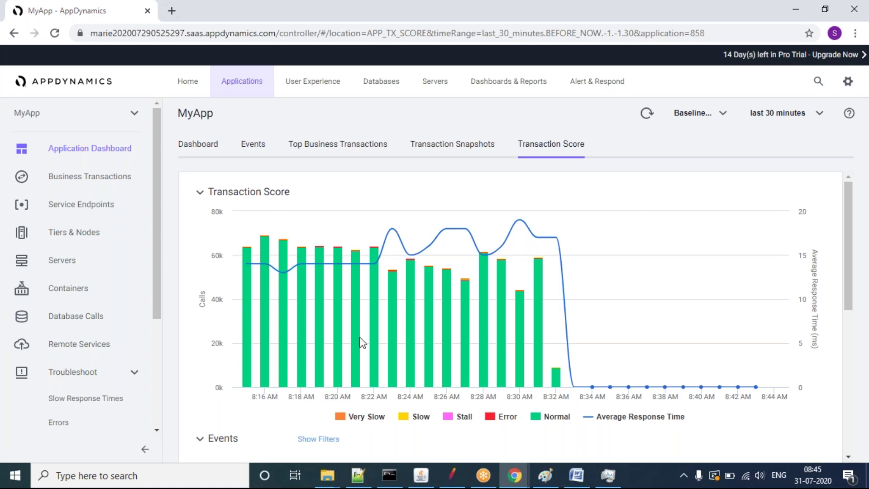
mouse_move(524, 318)
drag(851, 291, 865, 476)
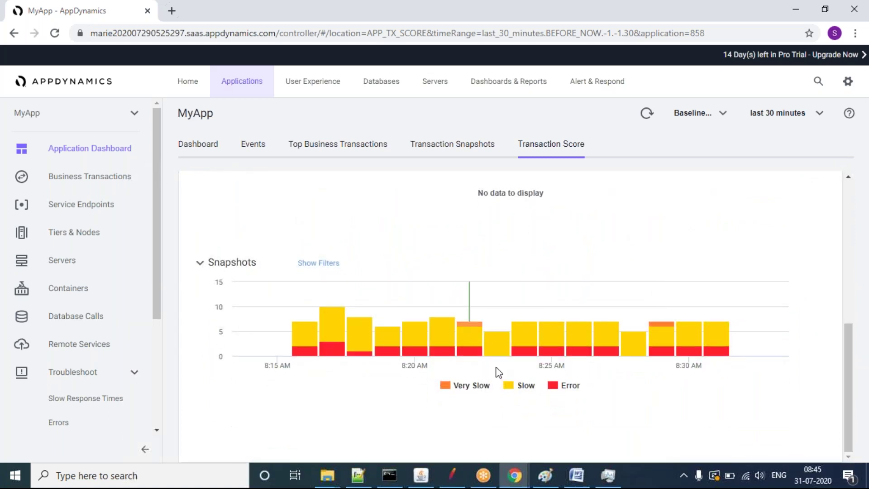
mouse_move(684, 354)
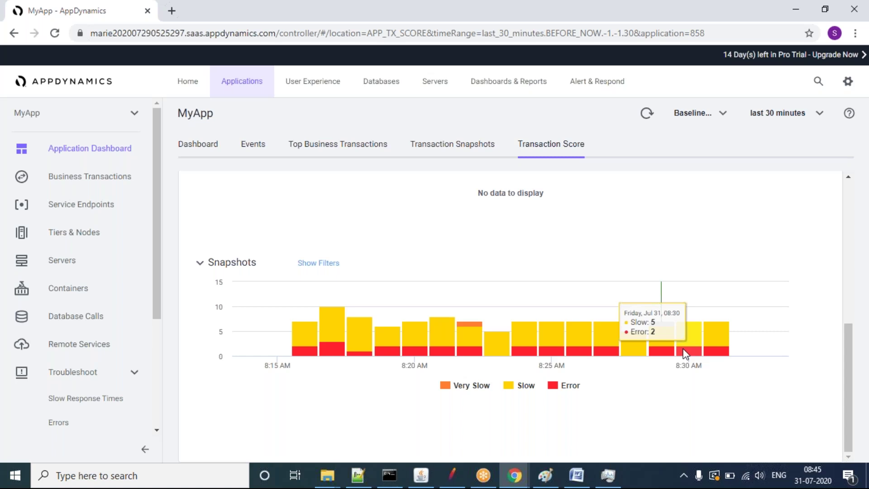
drag(846, 376, 847, 227)
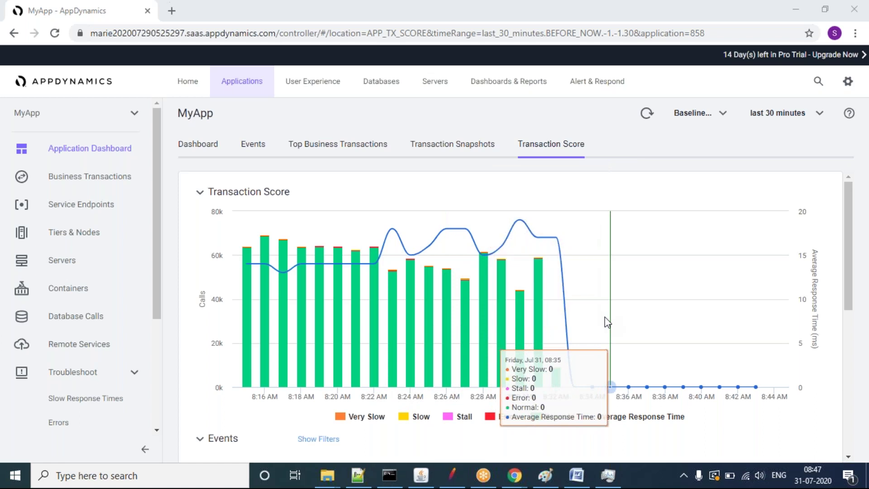
drag(849, 303, 846, 232)
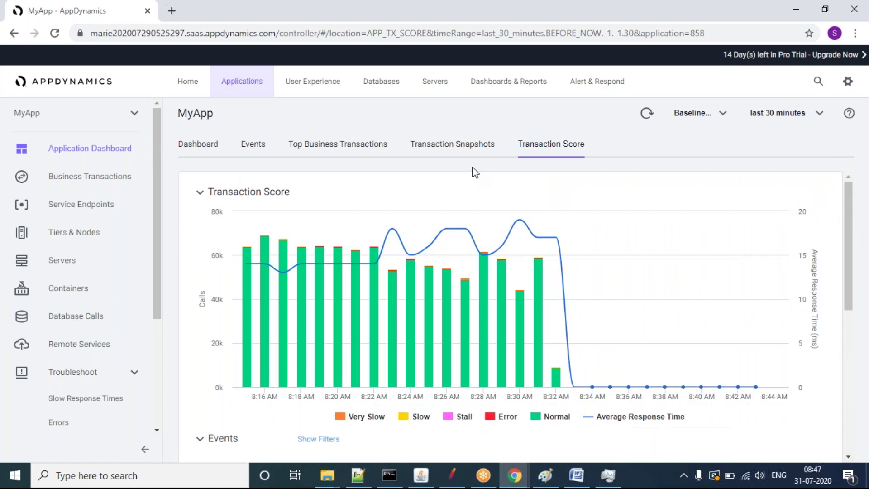
From the transaction snapshots, open the slow/stalled transaction thresholds configuration and review the slow, very slow and diagnostic session settings.
click(463, 146)
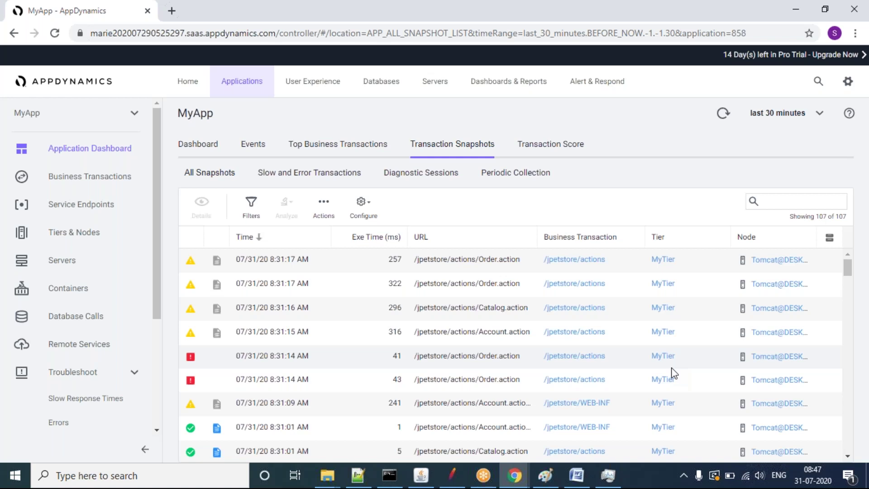
click(355, 218)
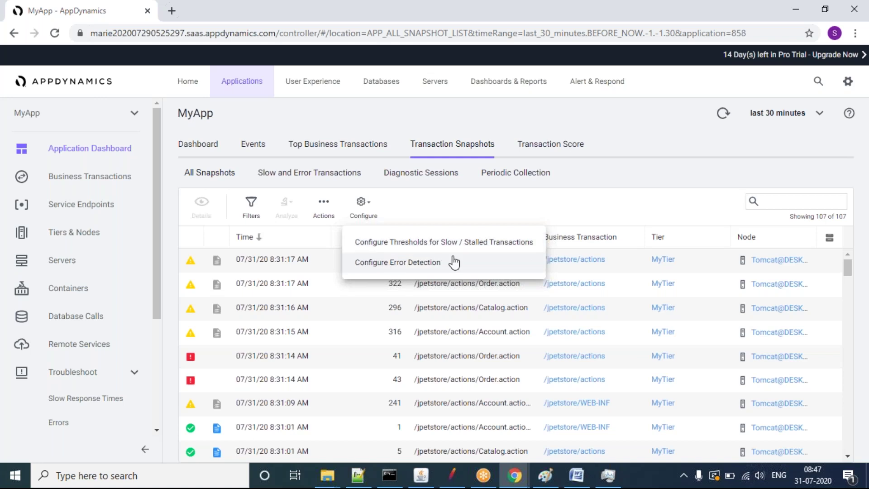
click(412, 247)
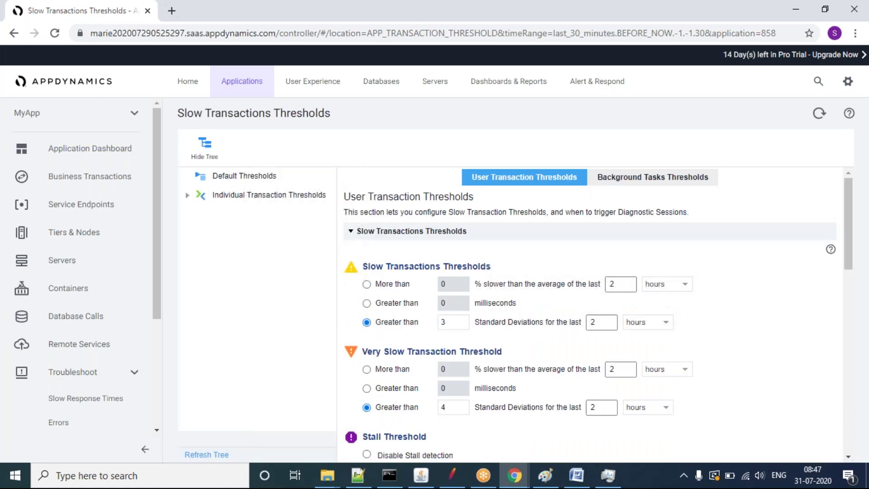
drag(363, 267, 483, 264)
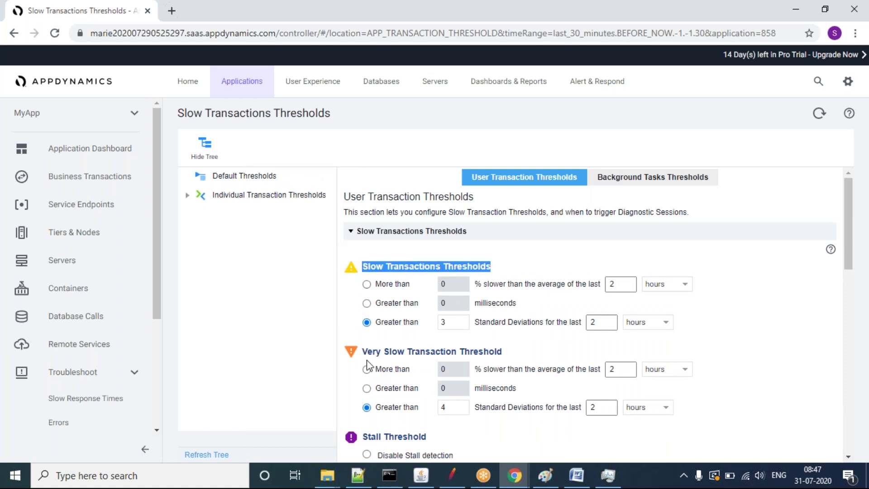
drag(363, 352, 421, 352)
click(562, 351)
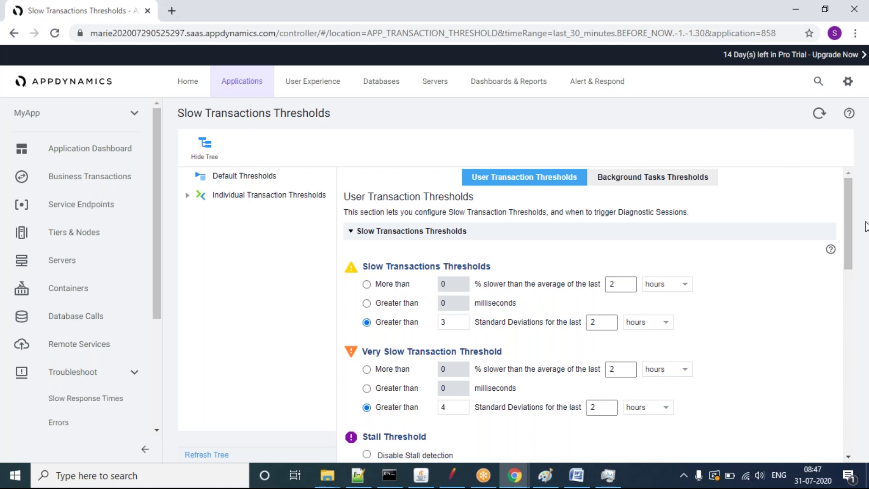
drag(848, 222, 848, 335)
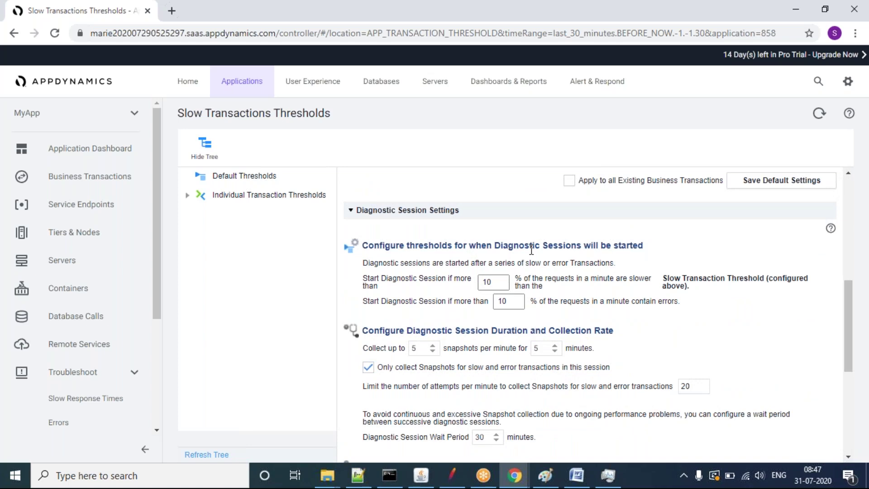
drag(848, 332, 830, 221)
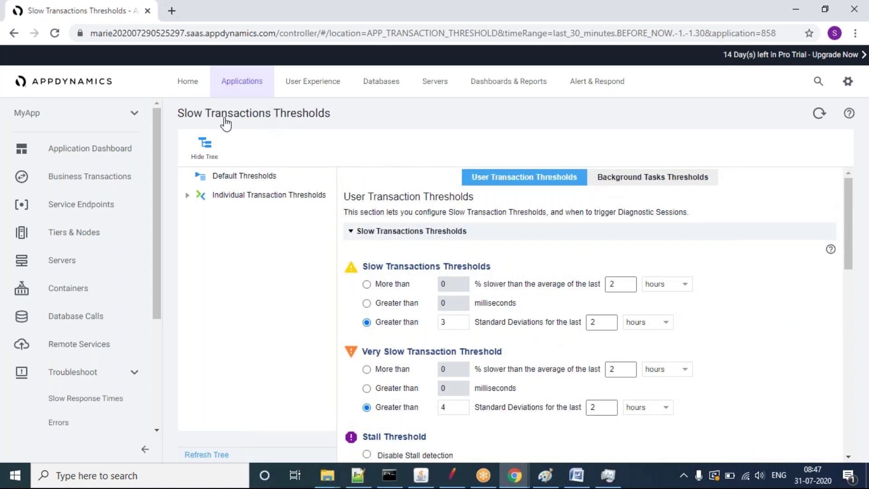
Check the Business Transactions list, then return to MyApp's transaction snapshots and sort them by execution time, longest first.
click(105, 185)
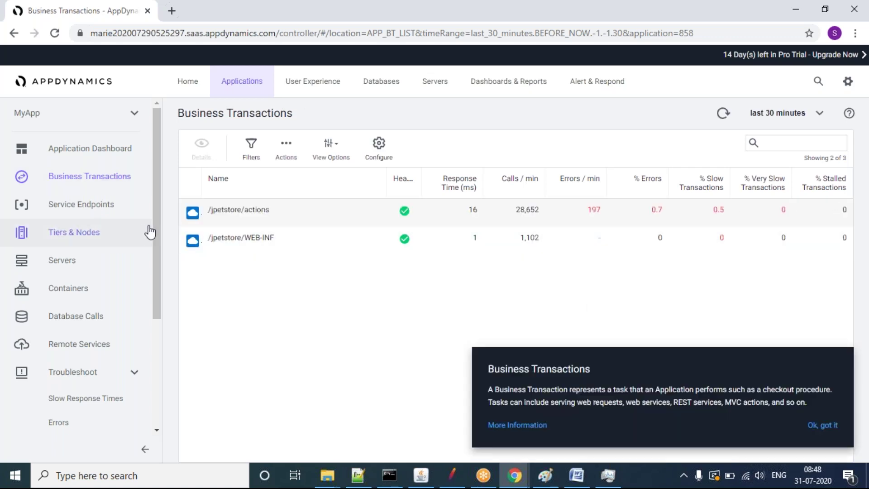
click(65, 154)
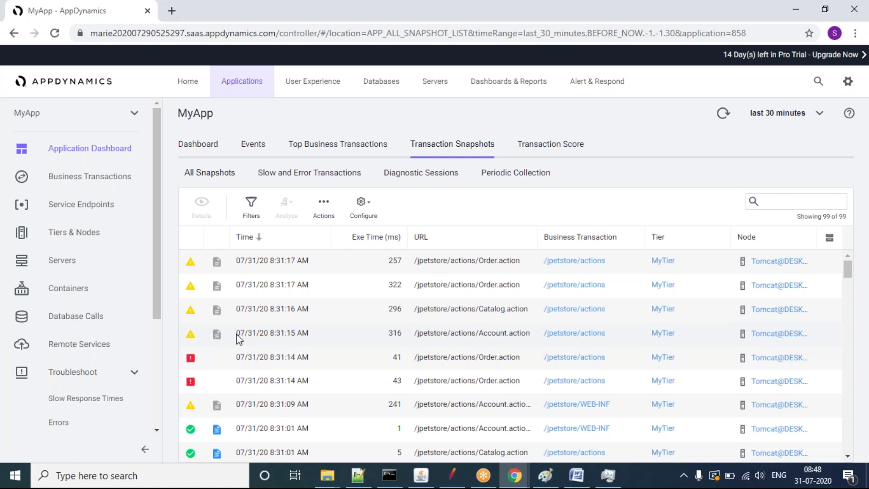
click(371, 239)
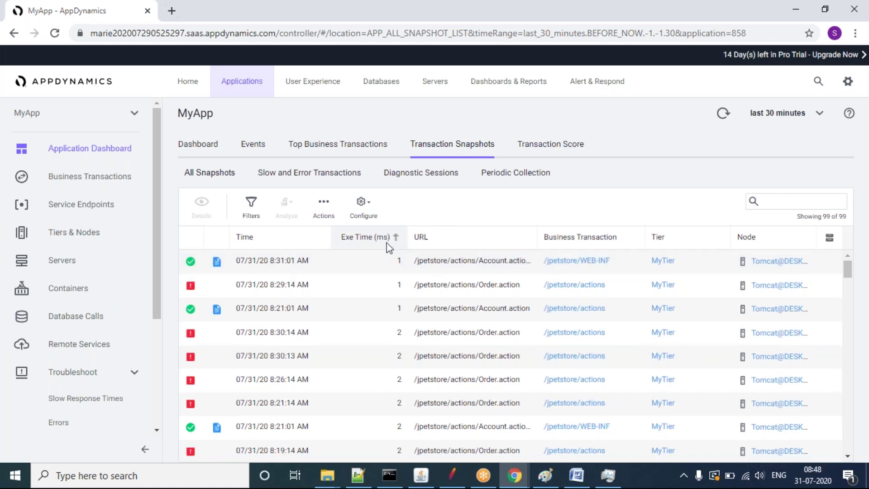
click(388, 240)
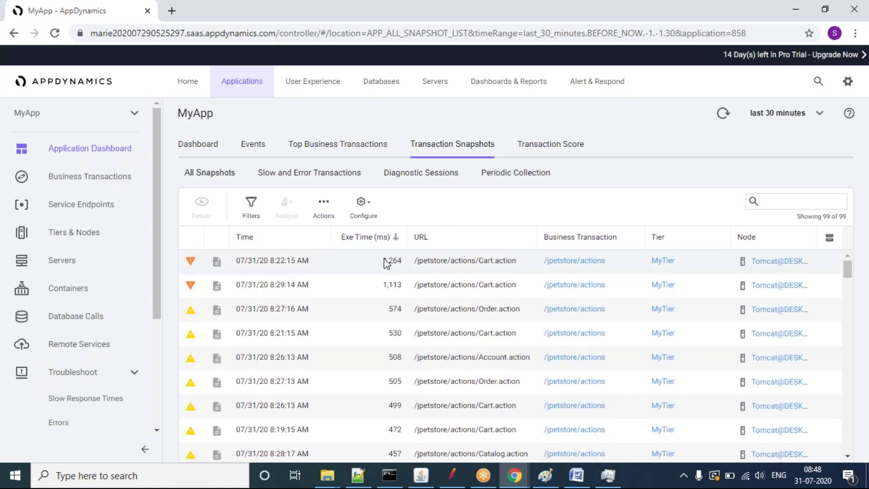
Select the slowest snapshot and compare its call graph indicator with that of a normal snapshot further down the list.
click(386, 264)
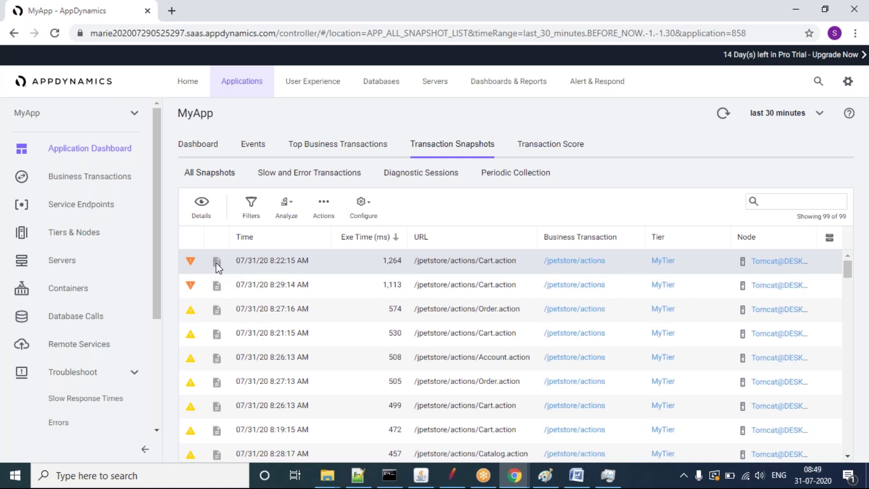
mouse_move(216, 262)
drag(847, 270, 855, 415)
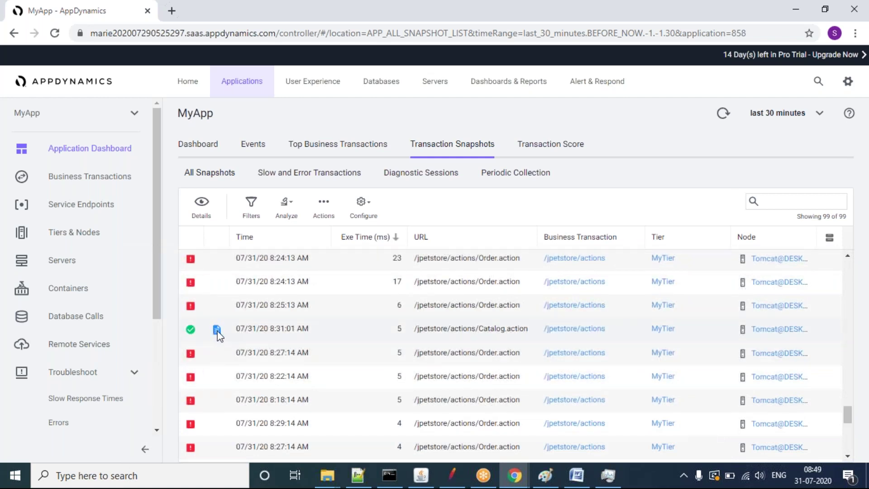
mouse_move(219, 336)
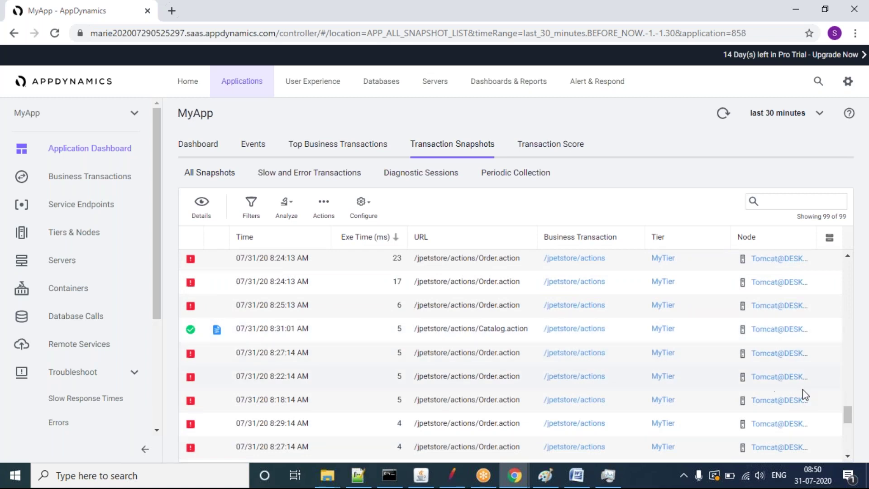
drag(845, 413, 837, 250)
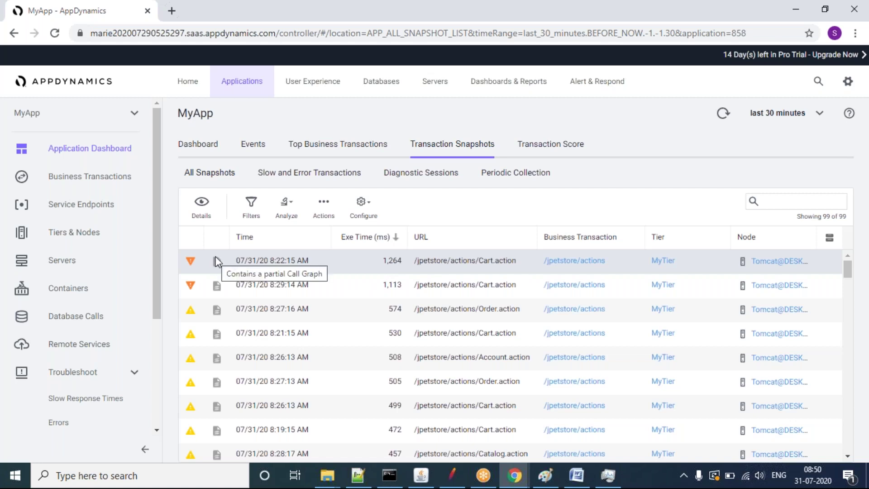
Open the slowest Cart.action snapshot and inspect the slow DispatcherServlet.service method under Potential Issues.
double_click(298, 265)
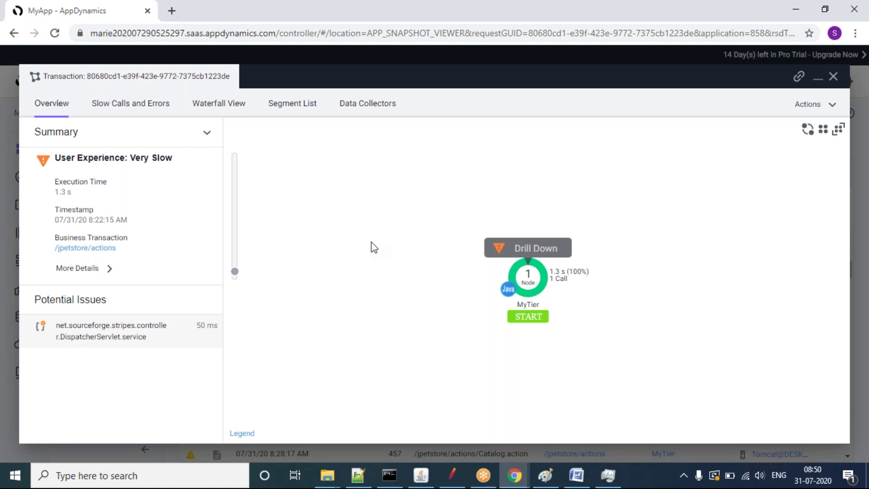
triple_click(93, 301)
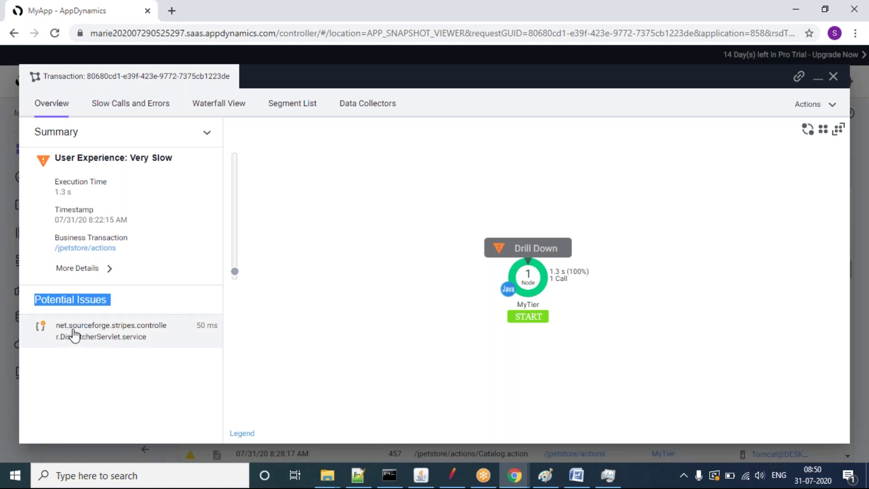
click(143, 346)
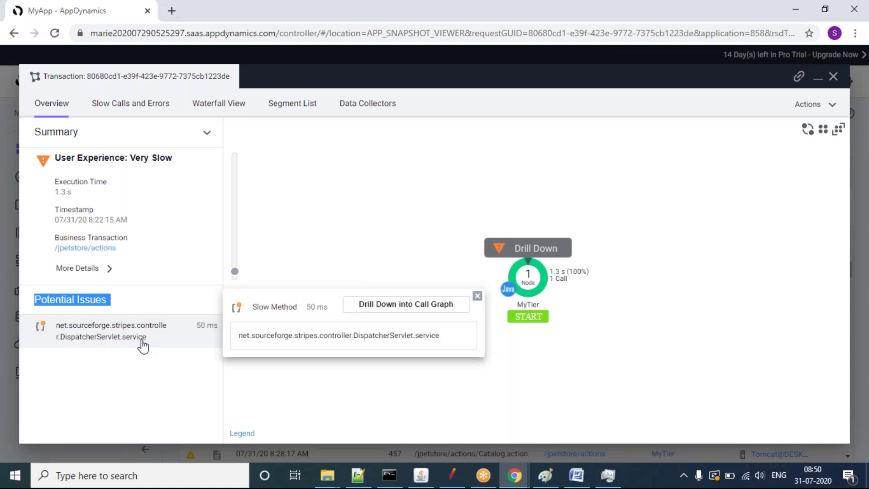
triple_click(333, 335)
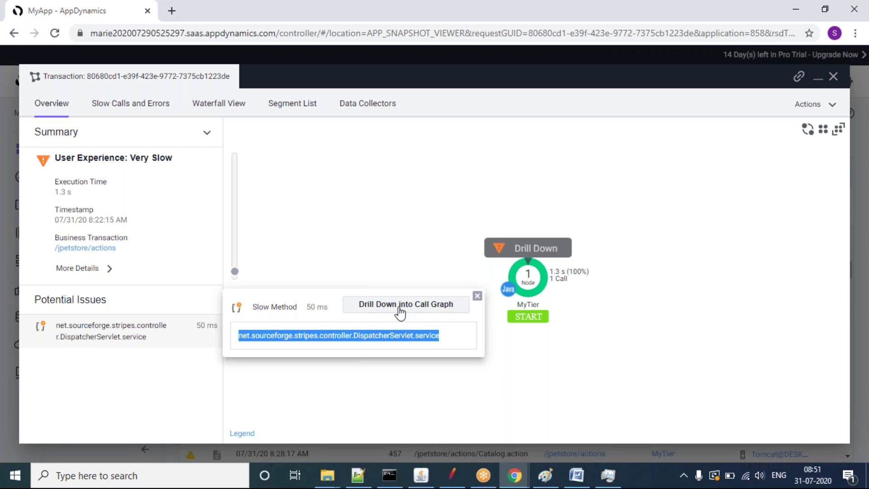
click(398, 258)
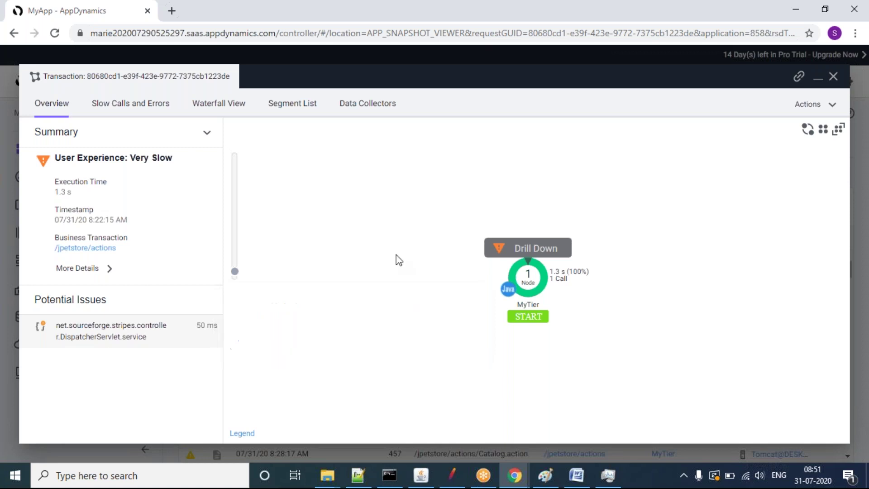
Drill down into MyTier's partial call graph, examine the StripesDispatcher:service:170 call, and review the slow calls and database calls.
click(532, 249)
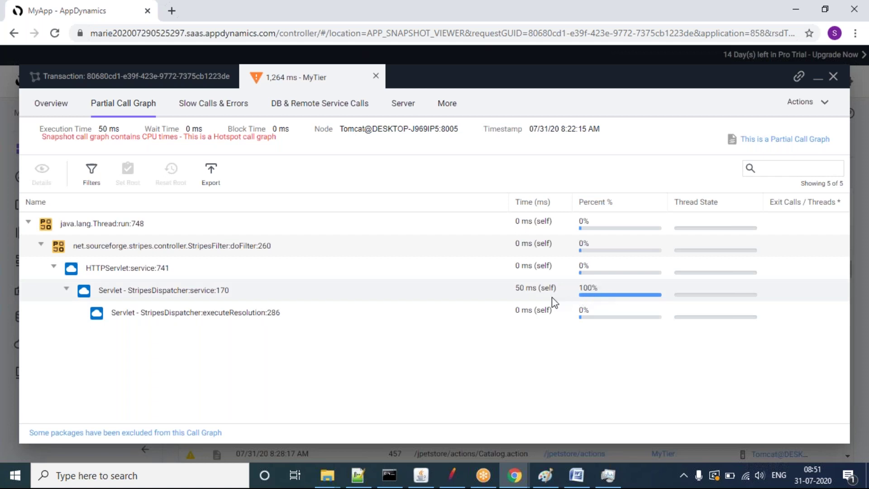
click(591, 296)
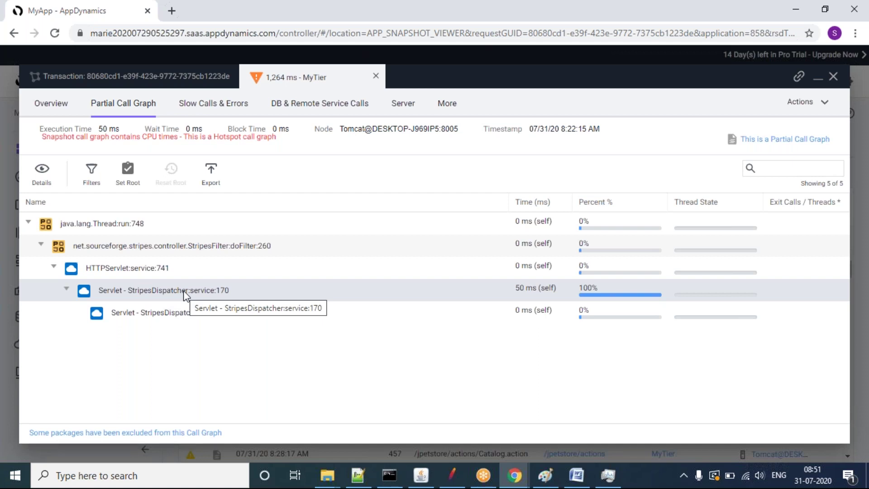
click(214, 109)
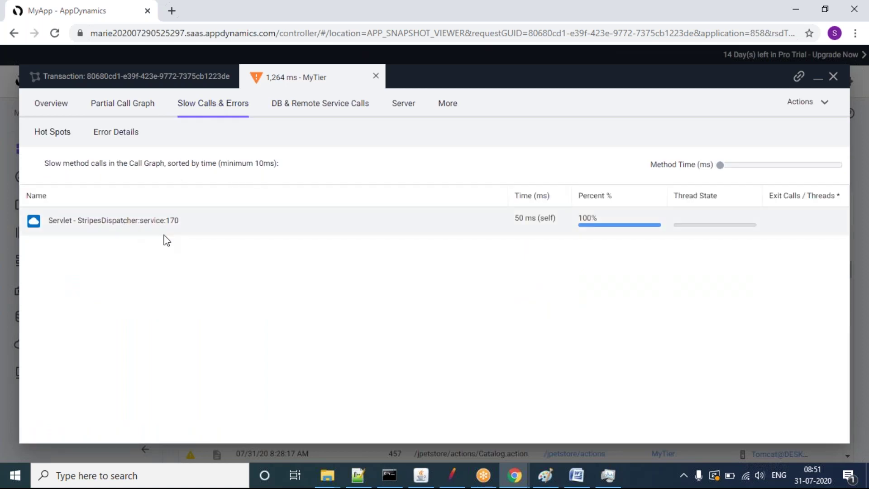
click(306, 110)
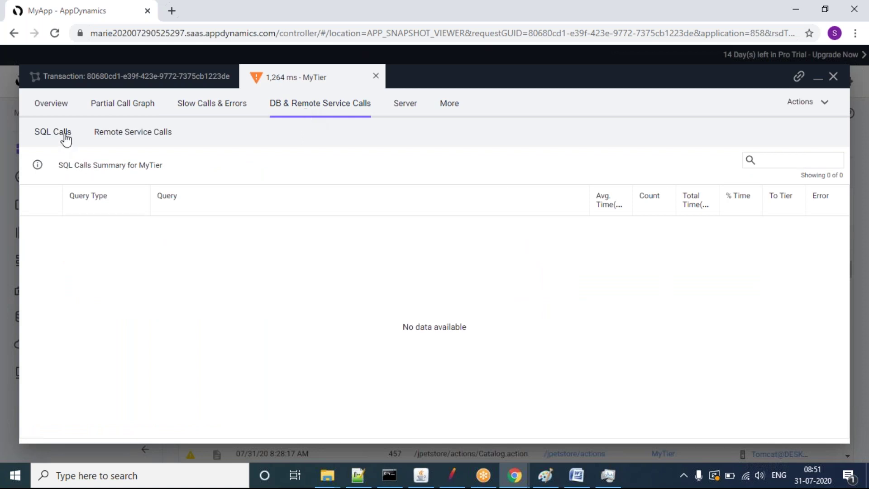
Review MyTier's remote service calls, server CPU and memory metrics, and node problems for the slow Cart.action snapshot.
click(130, 133)
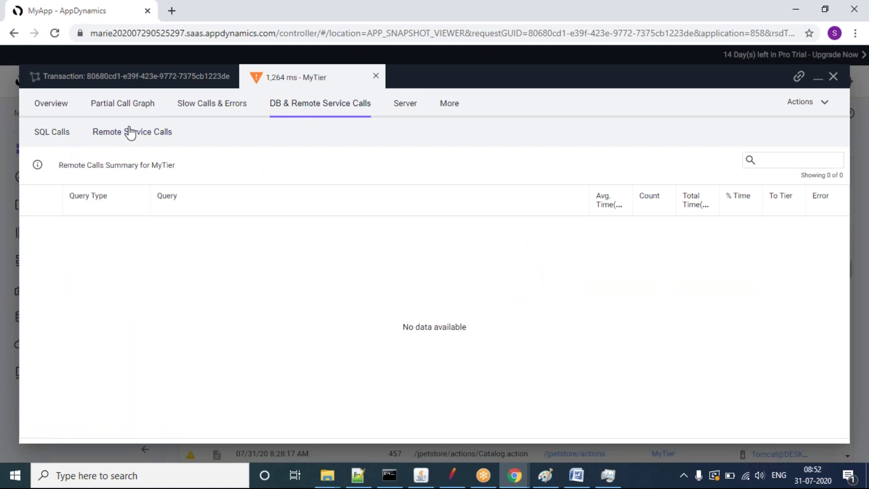
click(415, 120)
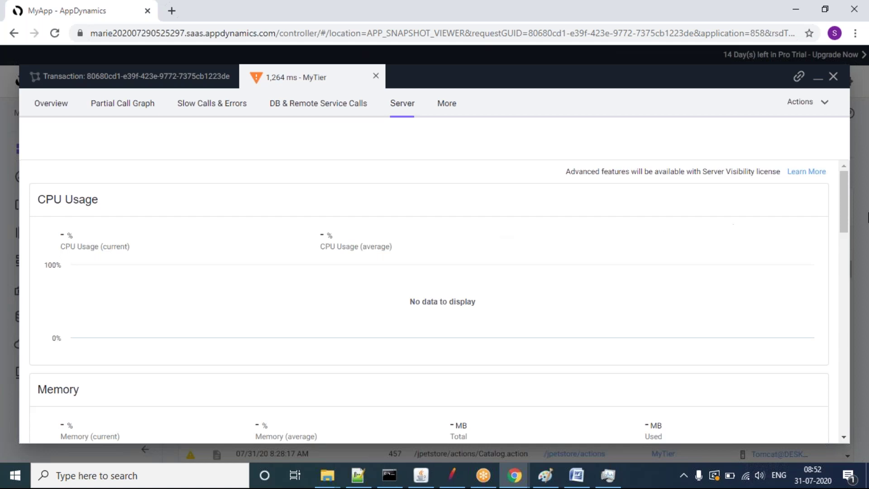
drag(843, 204, 812, 162)
click(447, 105)
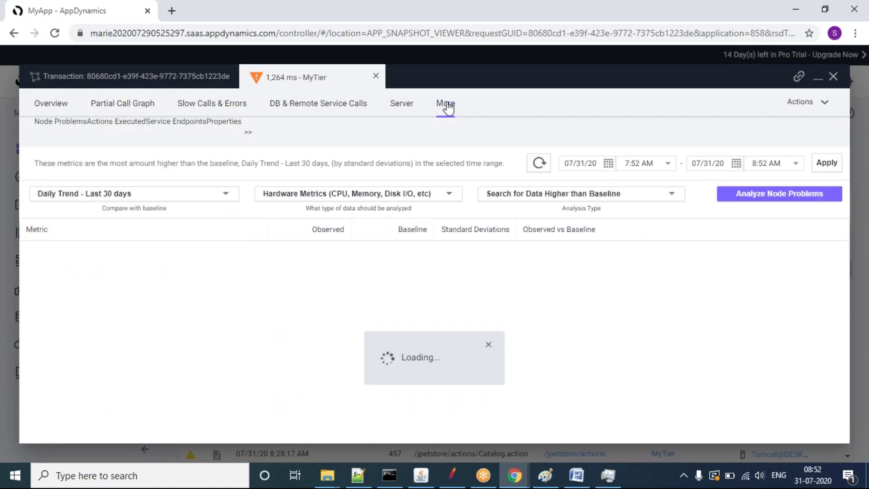
Trace the slowest method from the snapshot overview into the partial call graph, and return to read the overview's summary.
click(63, 109)
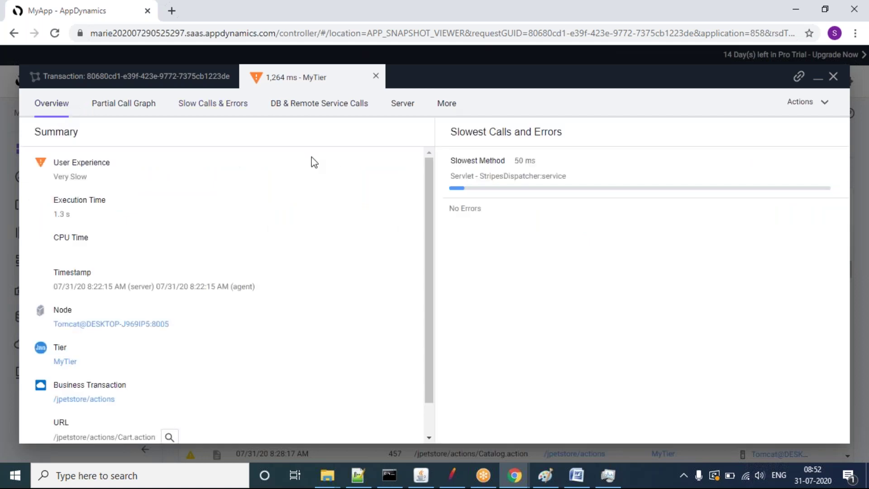
click(488, 186)
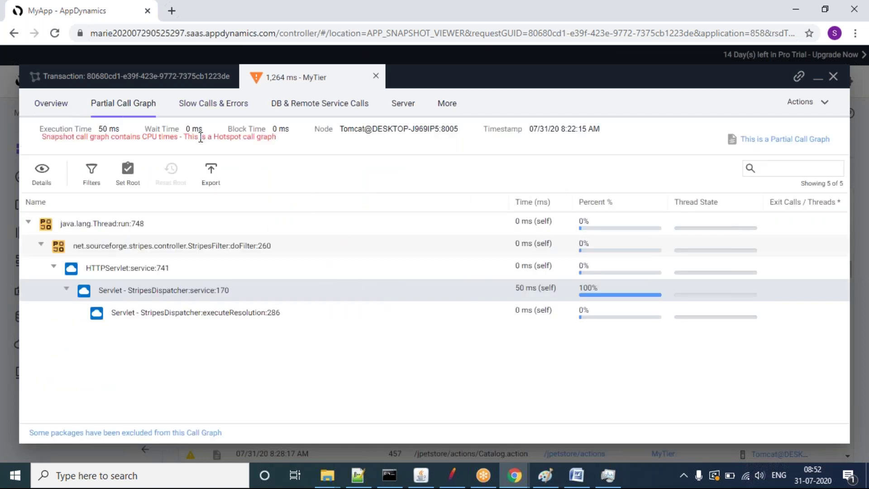
click(54, 107)
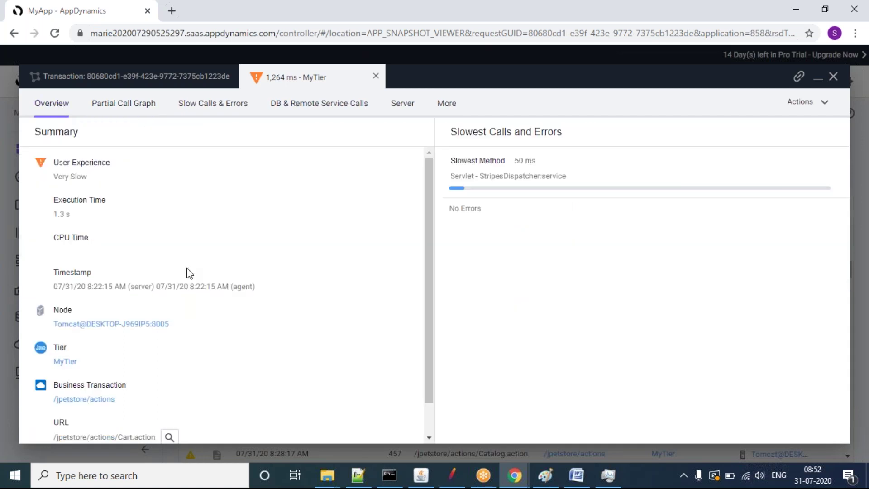
drag(431, 283, 433, 365)
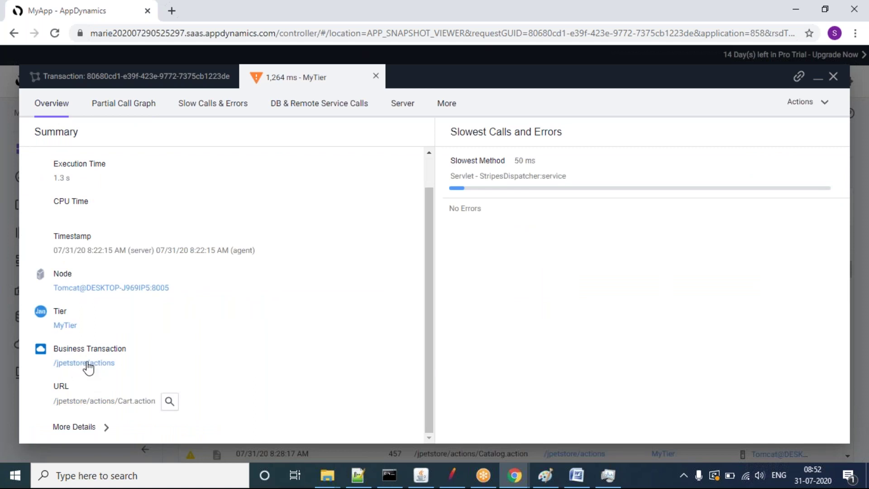
Find all snapshots for the /jpetstore/actions/Cart.action URL, and return to the slow snapshot to expand its additional details.
click(169, 402)
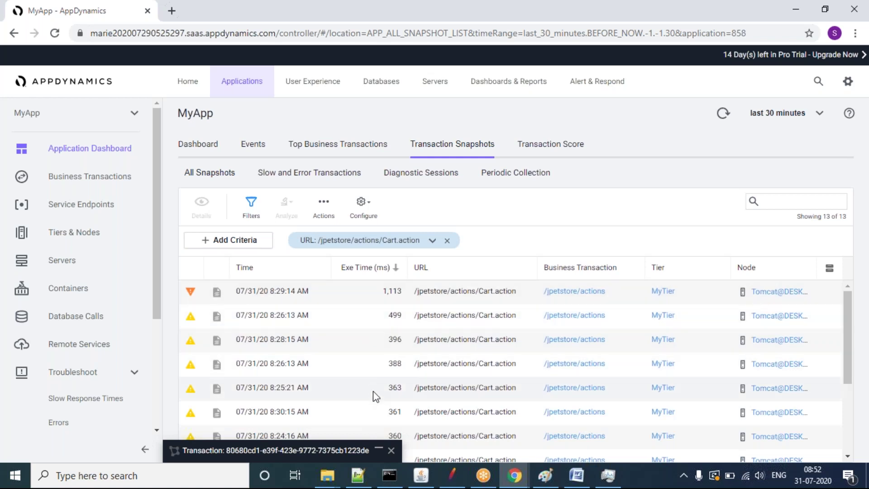
click(374, 451)
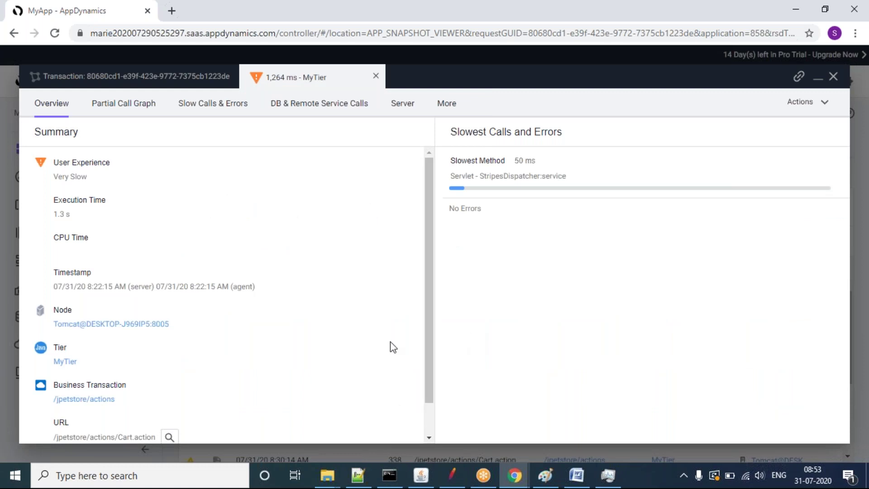
scroll(427, 351, down, 1)
drag(116, 363, 52, 364)
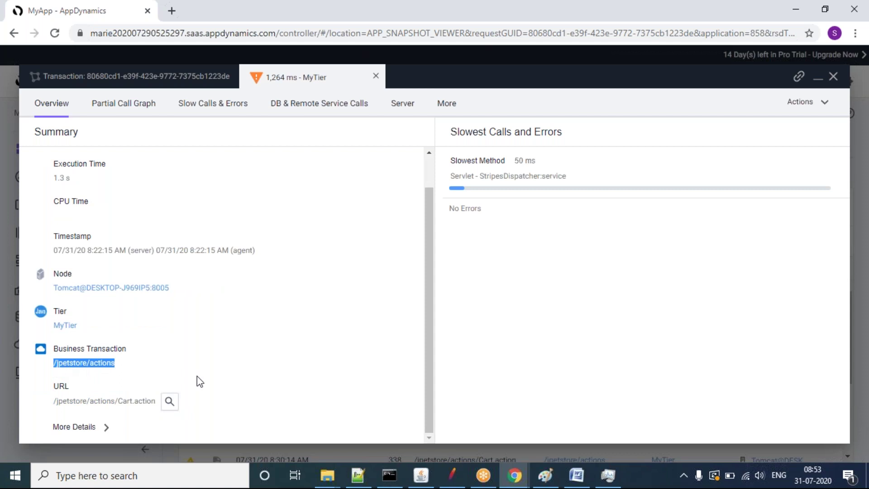
click(66, 429)
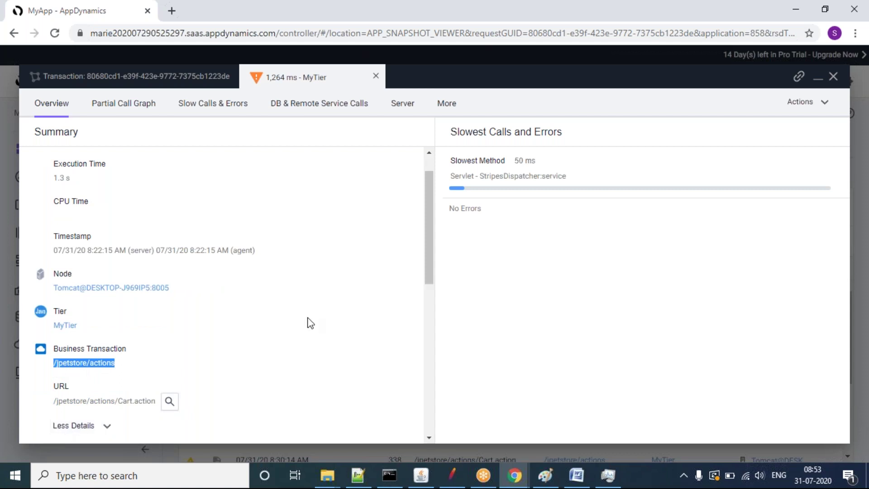
Search for snapshots that share the slow transaction's session ID, and remove the session filter from the snapshot list.
drag(430, 267, 435, 327)
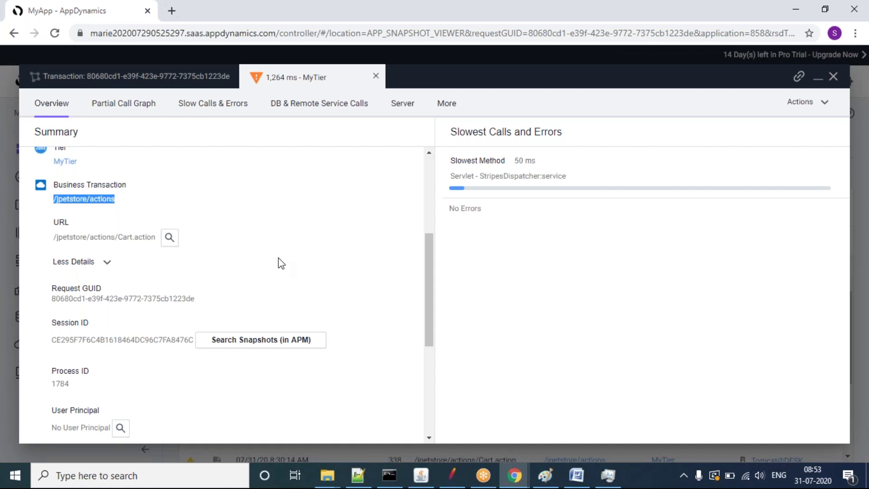
click(211, 340)
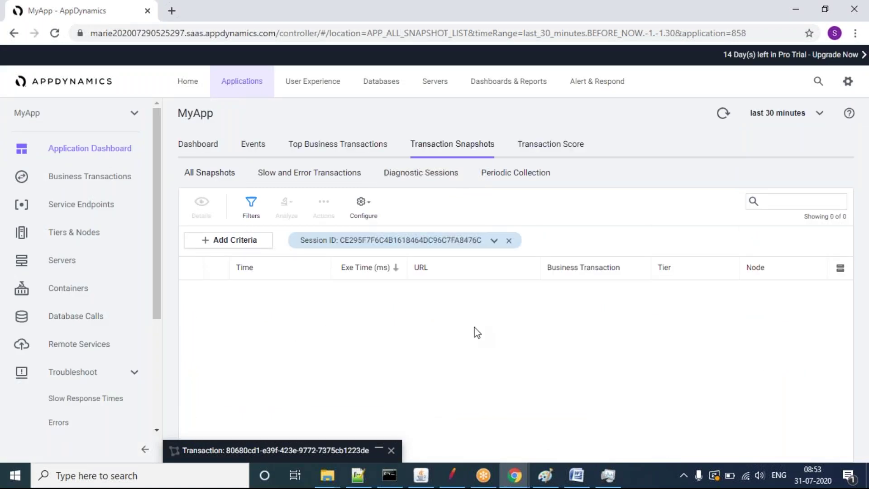
click(509, 240)
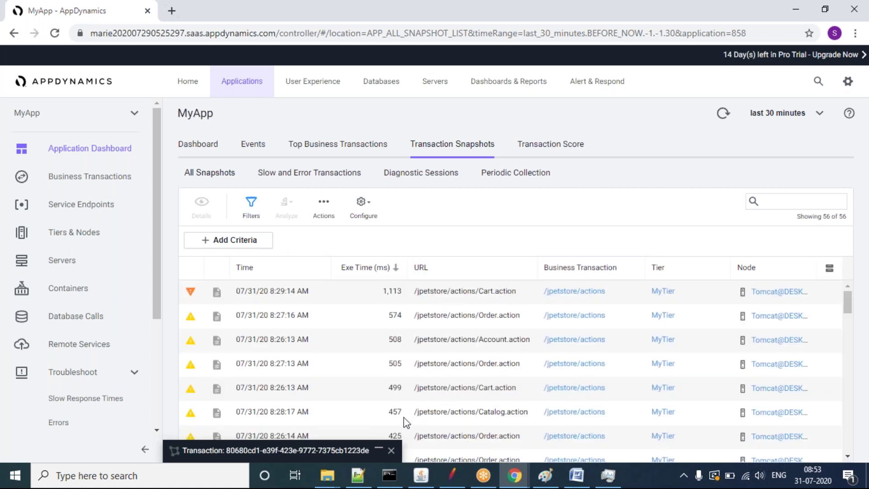
Restore the minimized slow snapshot and read its thread ID, slowness summary and transaction thresholds.
click(378, 449)
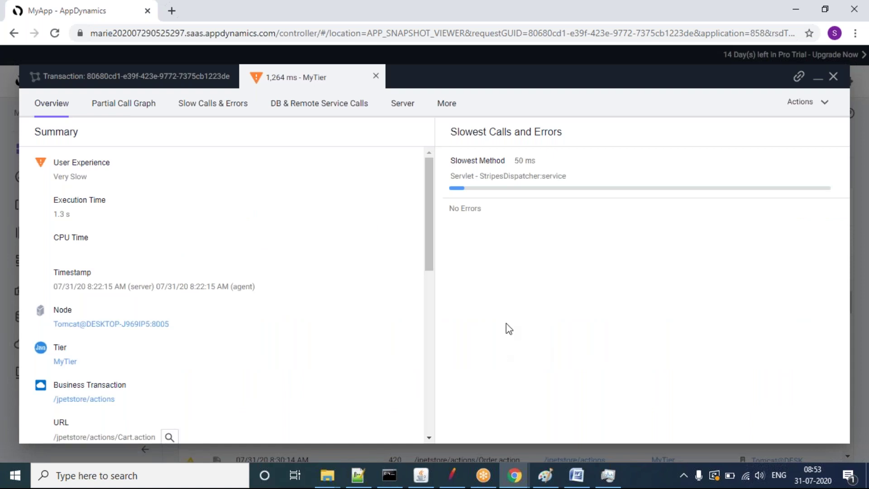
drag(434, 254, 434, 413)
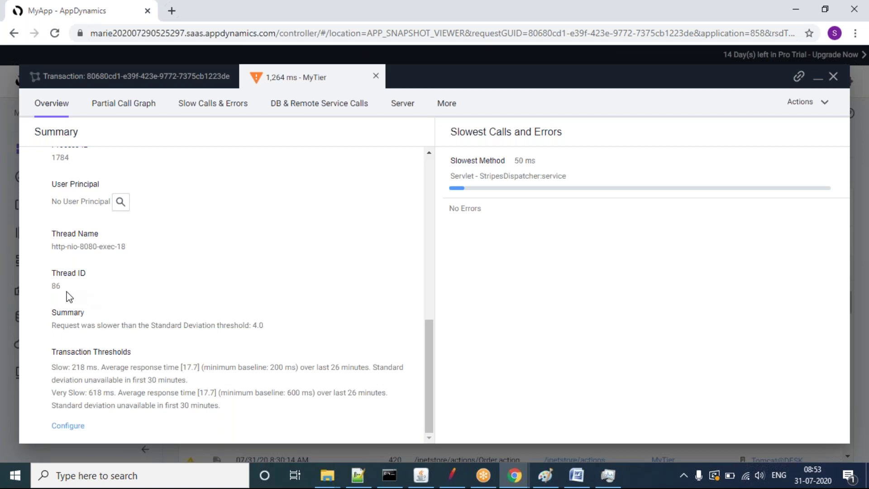
drag(51, 285, 152, 348)
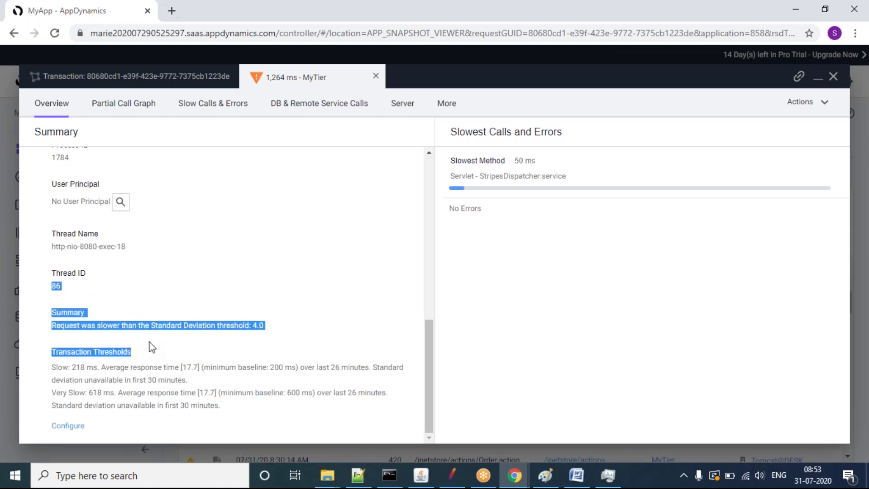
click(153, 348)
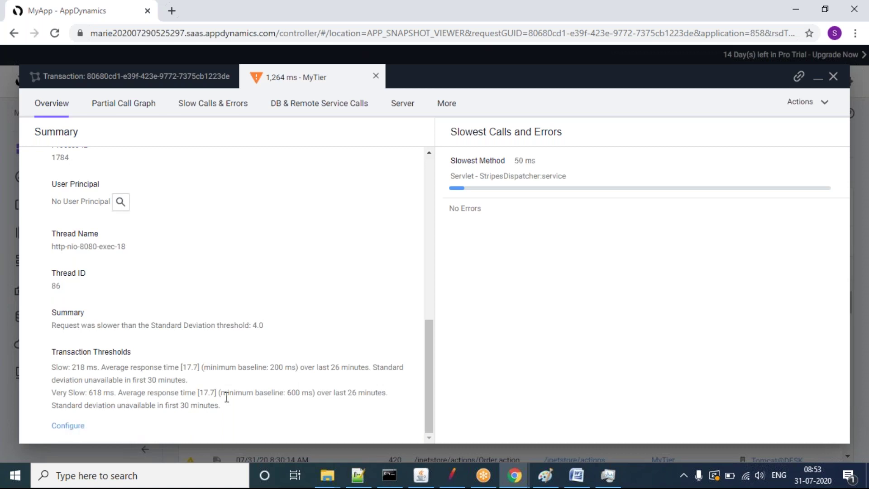
Check the slow transaction threshold settings from the snapshot, and return to MyApp's transaction snapshots, closing the minimized snapshot.
click(61, 429)
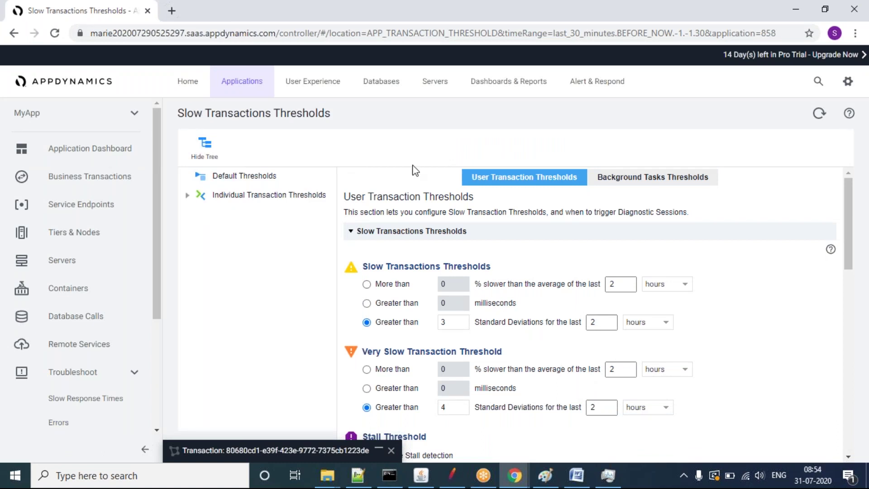
click(91, 158)
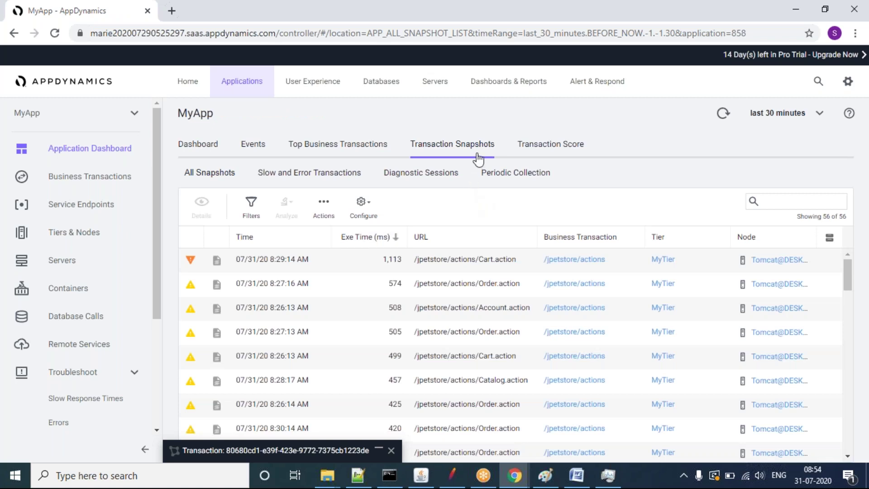
click(391, 450)
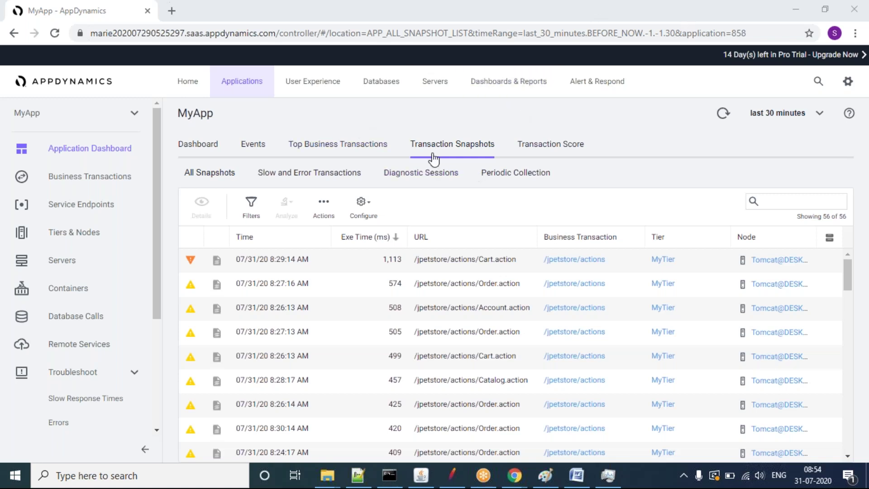
Review the transaction scorecard on MyApp's dashboard, and open the application's exceptions, dismissing the error detection tip.
click(185, 144)
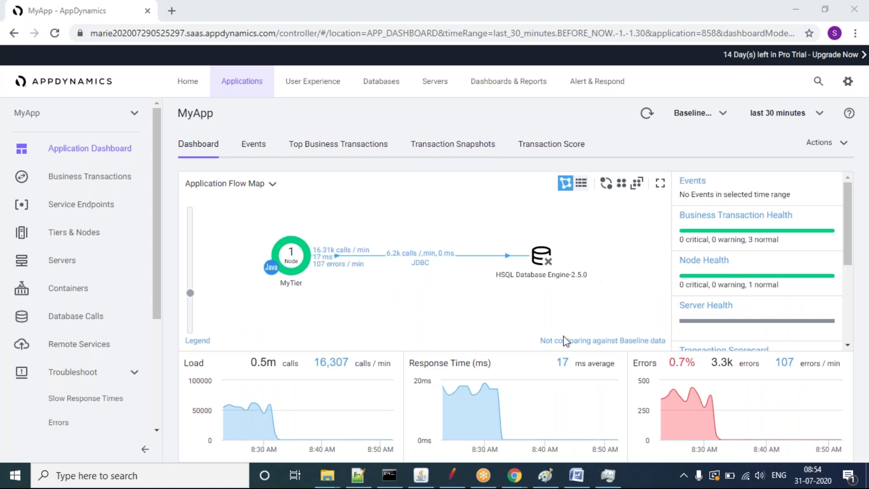
drag(848, 266, 852, 347)
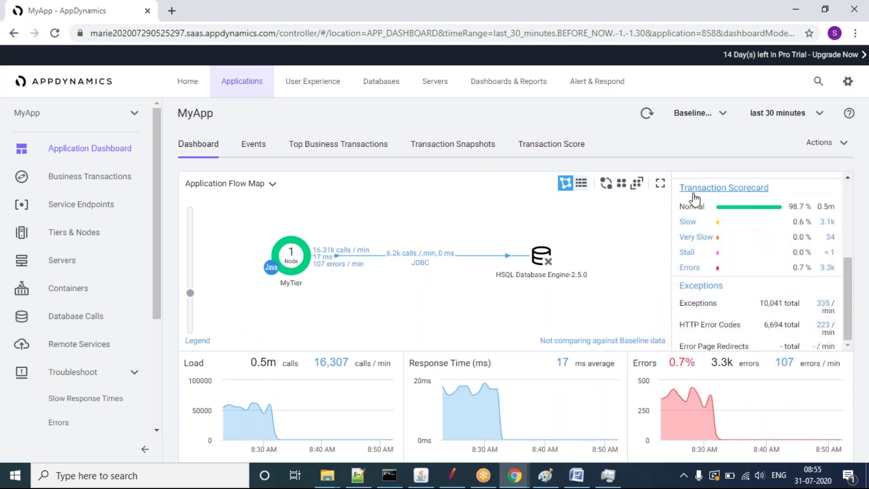
click(704, 286)
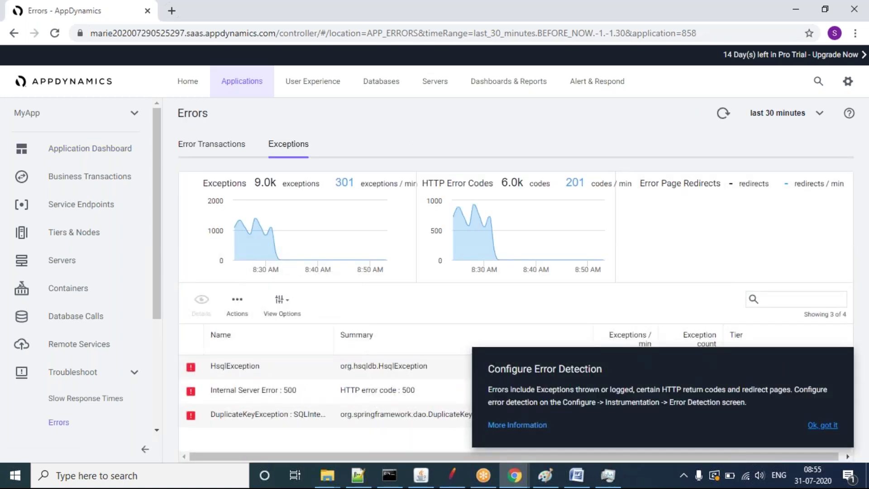
click(824, 425)
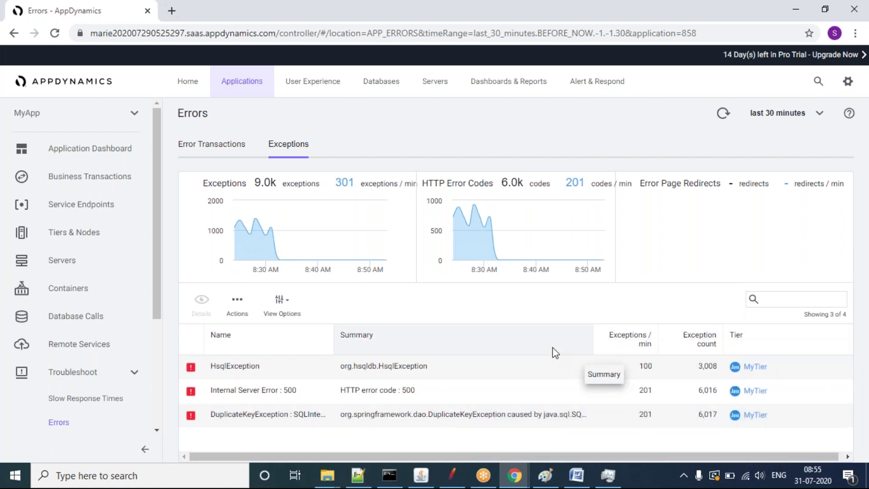
Compare the HsqlException, Internal Server Error : 500 and DuplicateKeyException entries, and open the HsqlException details.
click(354, 369)
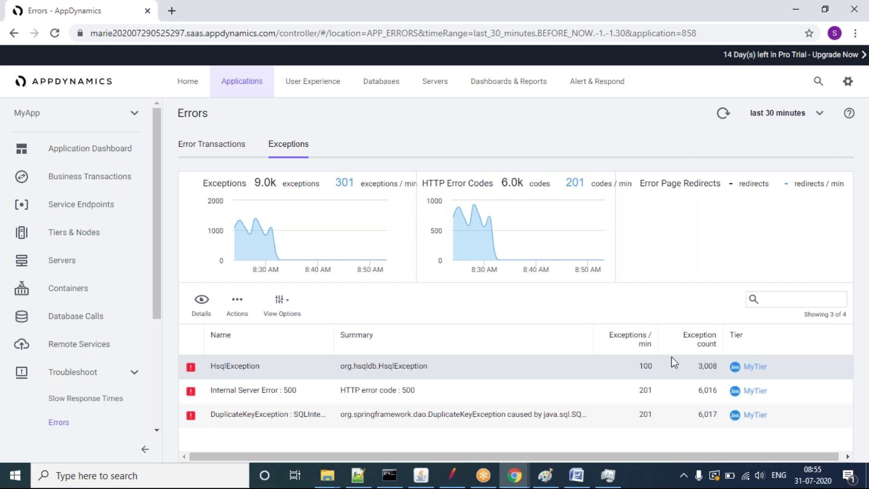
click(405, 392)
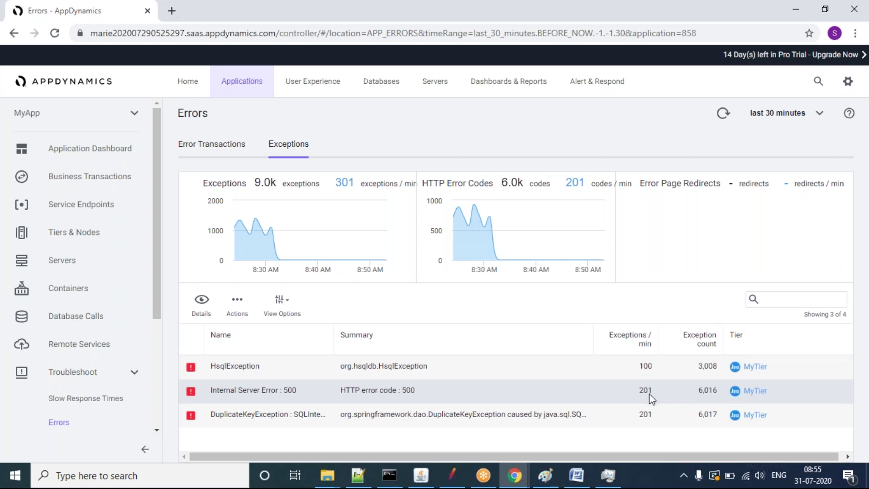
click(383, 421)
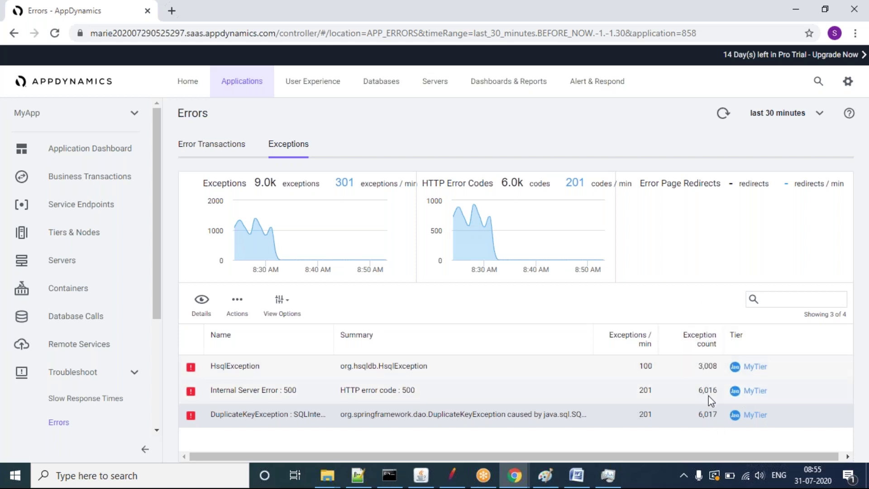
double_click(320, 376)
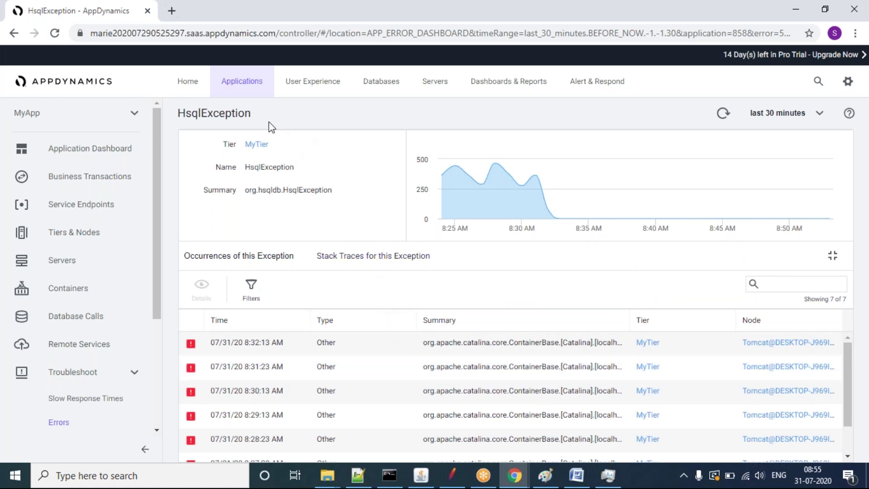
Revisit the scorecard and exceptions on MyApp's dashboard, and list events of all types by removing the event type filter.
click(102, 148)
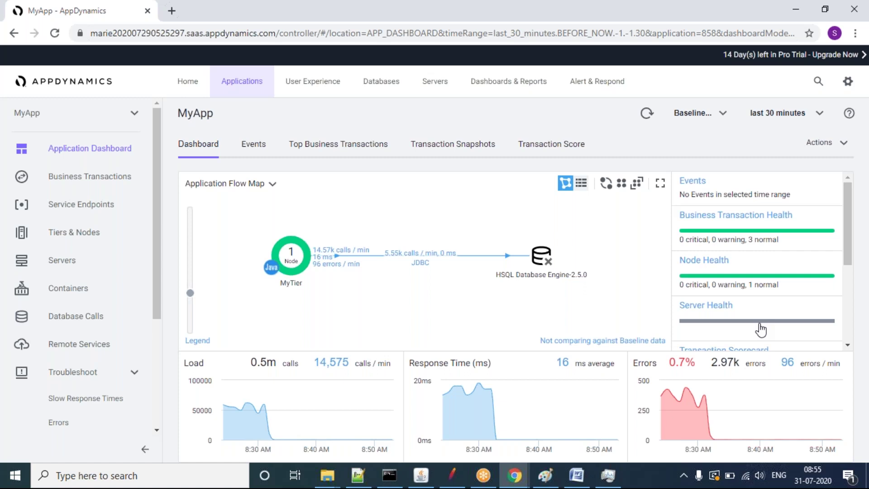
mouse_move(853, 208)
mouse_down()
mouse_move(862, 273)
mouse_move(854, 349)
mouse_up()
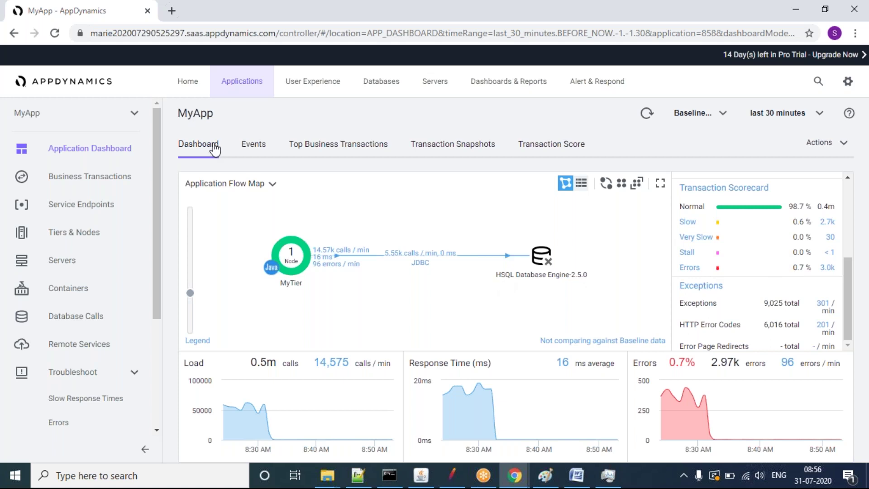
click(253, 144)
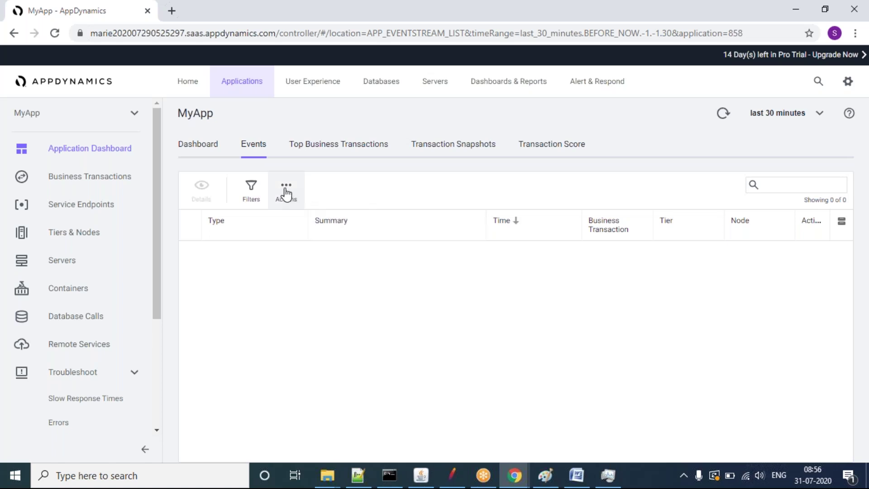
click(245, 187)
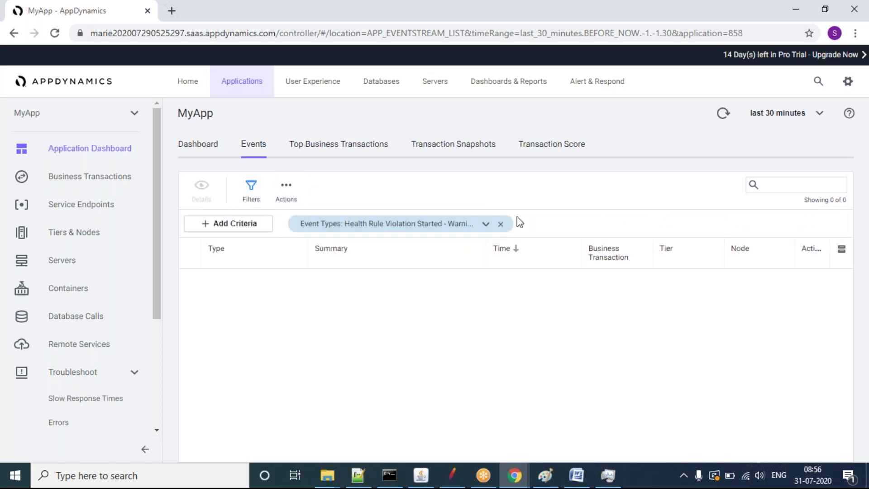
click(501, 225)
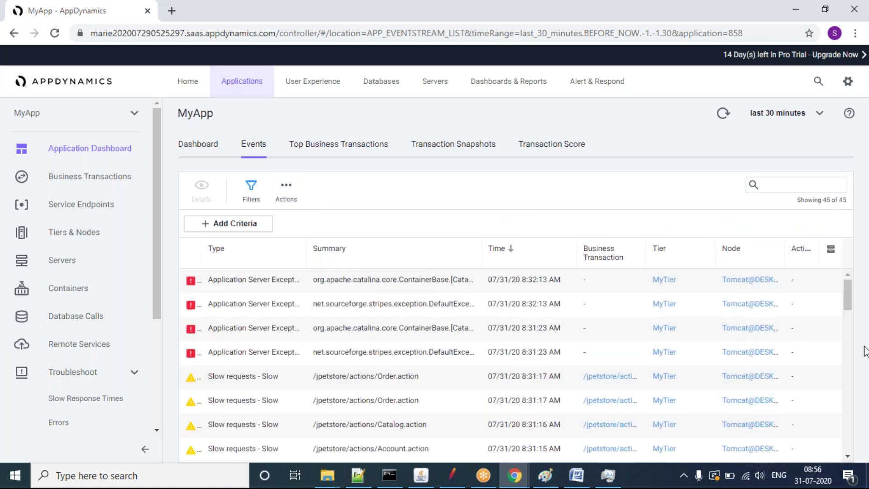
mouse_move(848, 306)
mouse_down()
mouse_move(848, 448)
mouse_move(862, 423)
mouse_move(852, 299)
mouse_up()
Review MyApp's top business transactions by load and response time, briefly checking the View Results Tree of the load test in Apache JMeter.
click(339, 145)
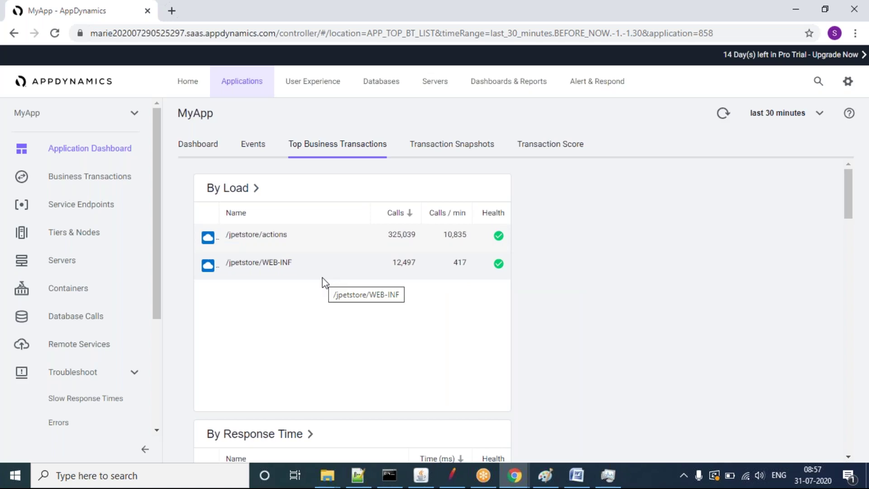
click(451, 476)
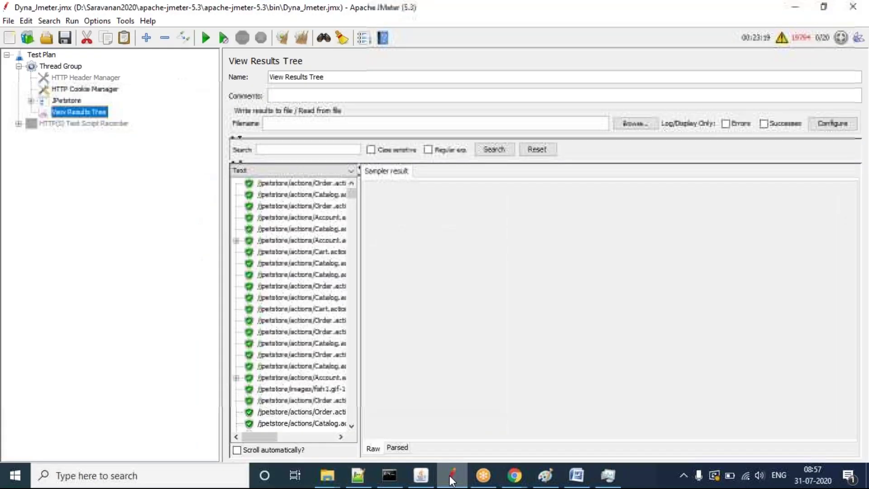
click(451, 478)
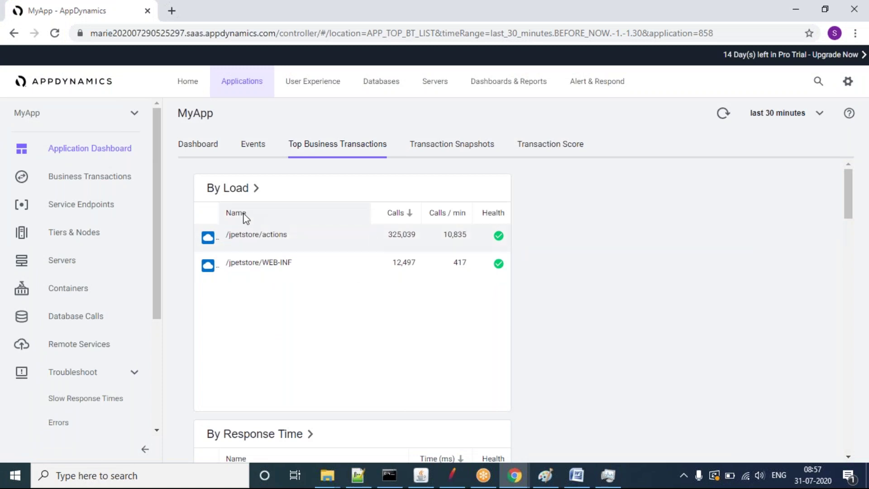
mouse_move(851, 197)
mouse_down()
mouse_move(867, 276)
mouse_move(868, 437)
mouse_move(848, 359)
mouse_move(848, 223)
mouse_move(831, 134)
mouse_up()
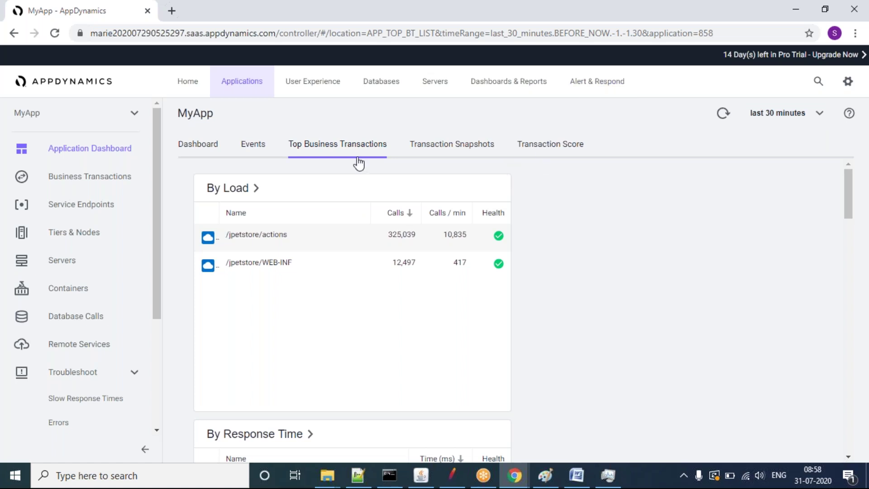
Revisit MyApp's dashboard flow map and the list of all transaction snapshots, and open the application's transaction score.
click(195, 153)
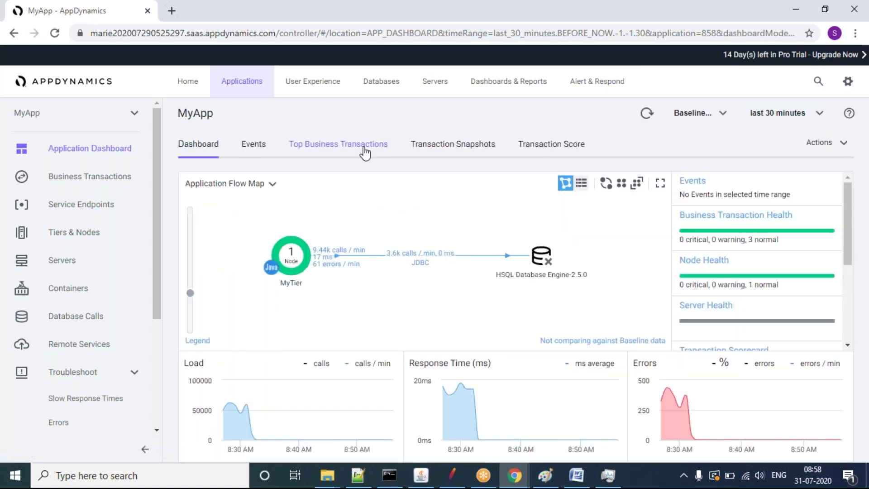
click(446, 146)
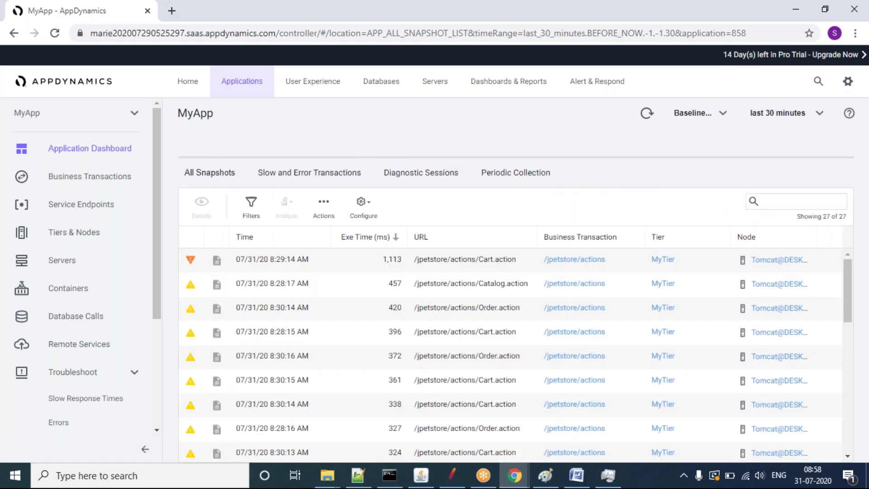
click(543, 145)
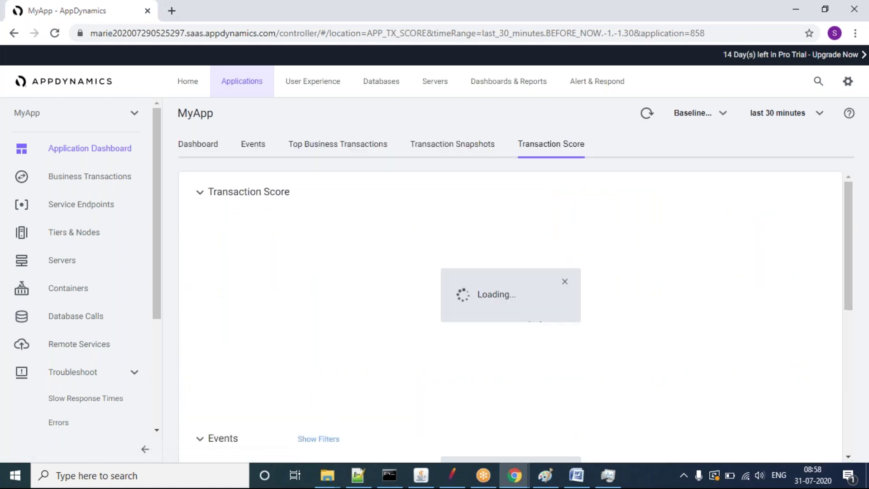